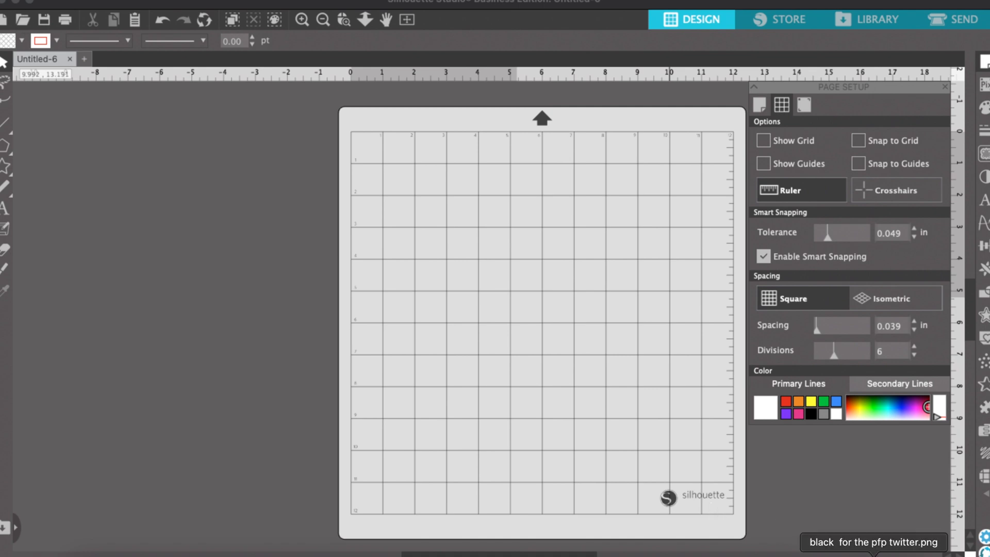
Import the sunflower image onto the cutting mat.
left_click(850, 554)
left_click_drag(384, 478, 508, 337)
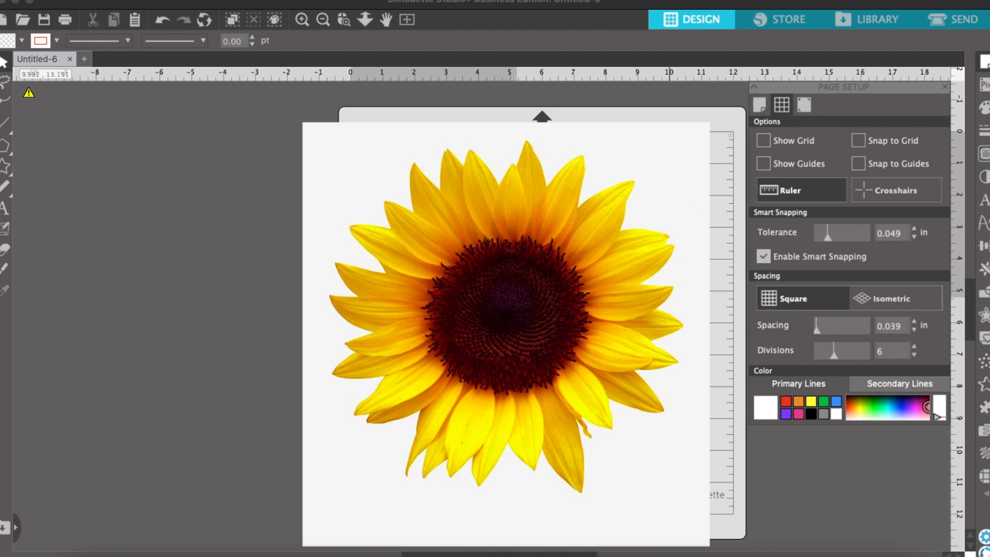
Trace and detach the sunflower, selecting a trace area around the whole image and a 92% threshold.
left_click(983, 154)
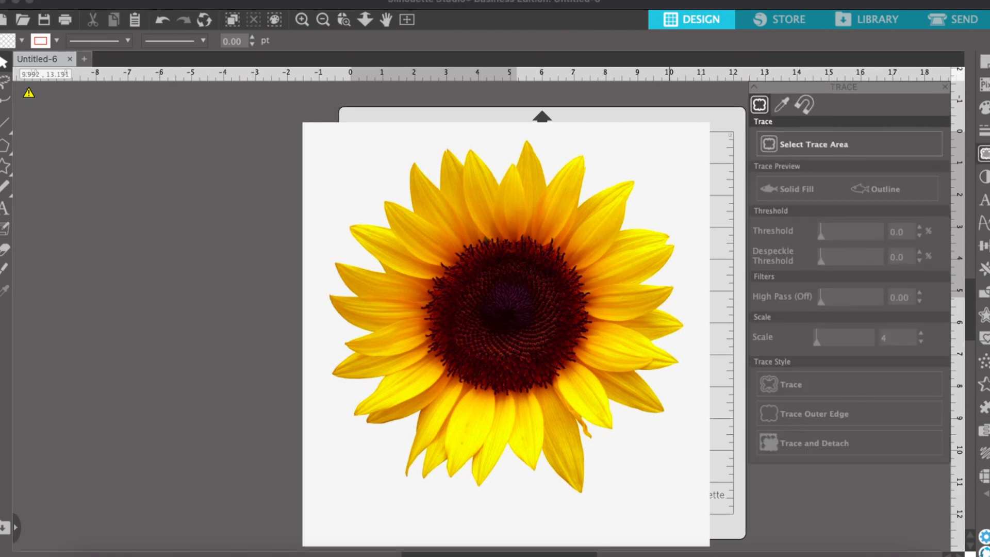
left_click(824, 147)
mouse_move(289, 126)
left_mouse_down()
mouse_move(484, 195)
mouse_move(586, 258)
mouse_move(663, 353)
mouse_move(713, 450)
mouse_move(722, 508)
left_mouse_up()
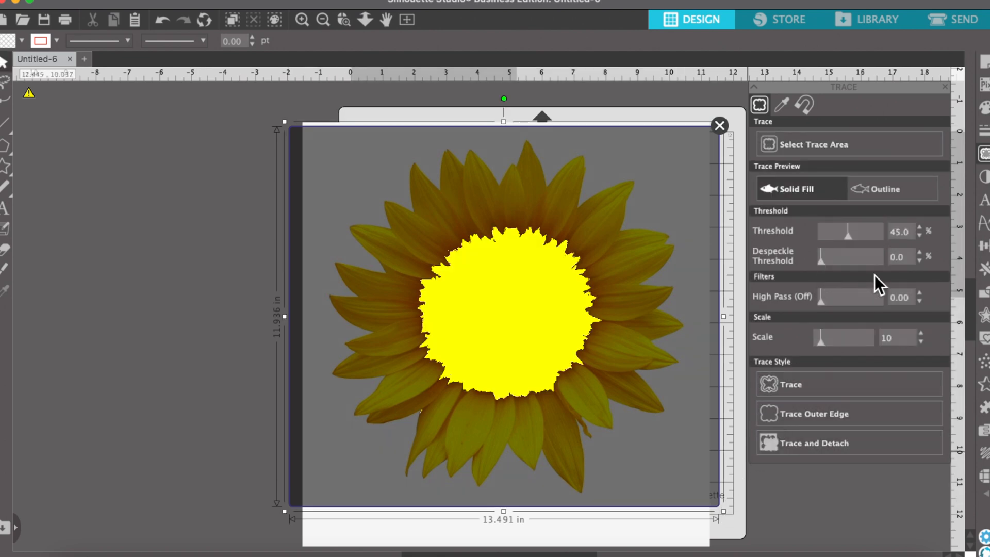
left_click_drag(850, 240, 877, 239)
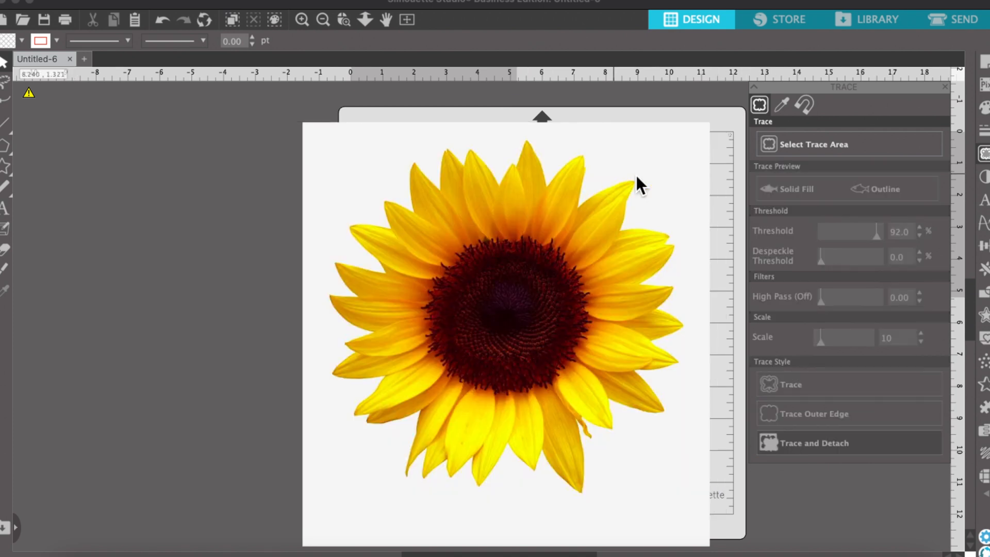
Select and delete the sunflower image's leftover white background.
left_click(652, 178)
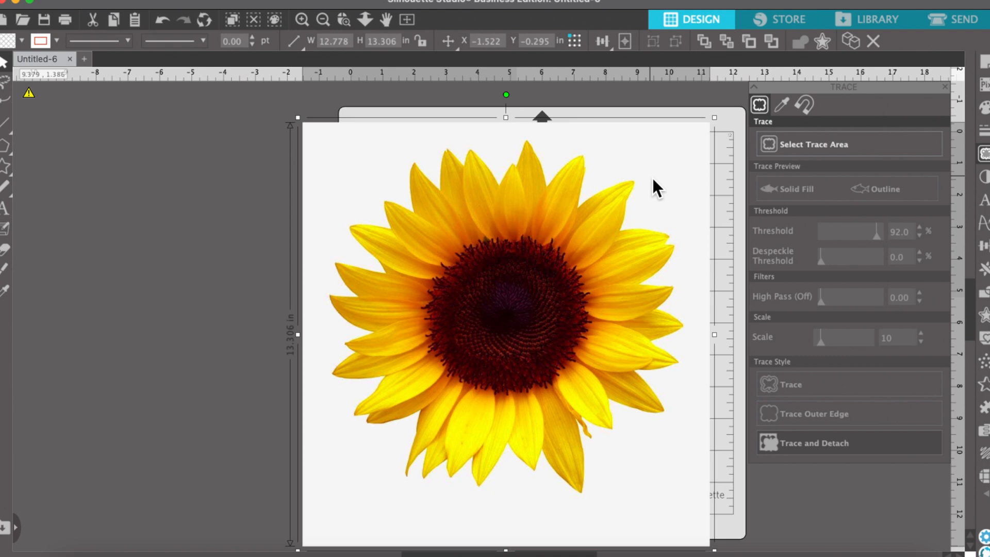
key("Delete")
Shrink the sunflower to about 3.2 in square and move it to the mat's top-right corner.
left_click_drag(515, 272, 545, 275)
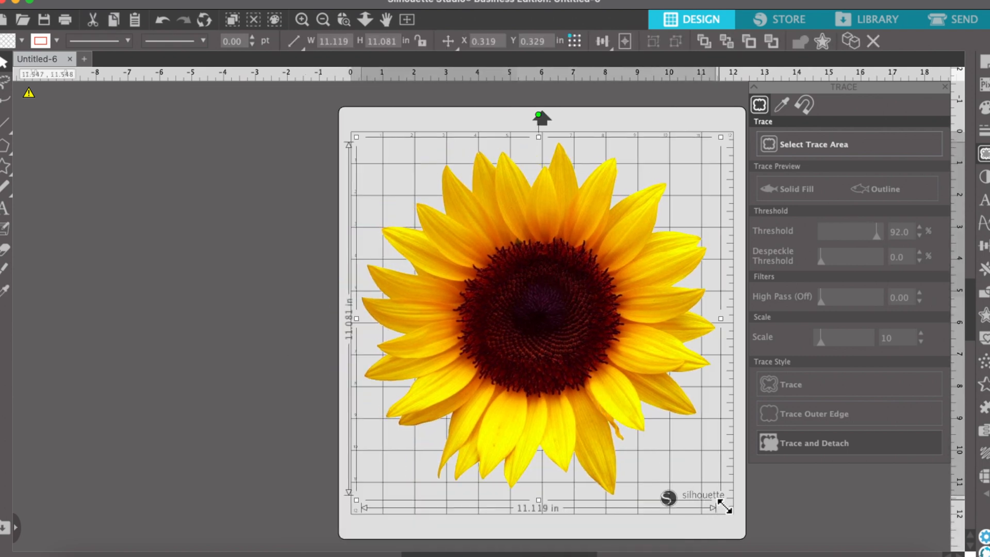
left_click_drag(724, 506, 469, 255)
left_click_drag(422, 212, 668, 178)
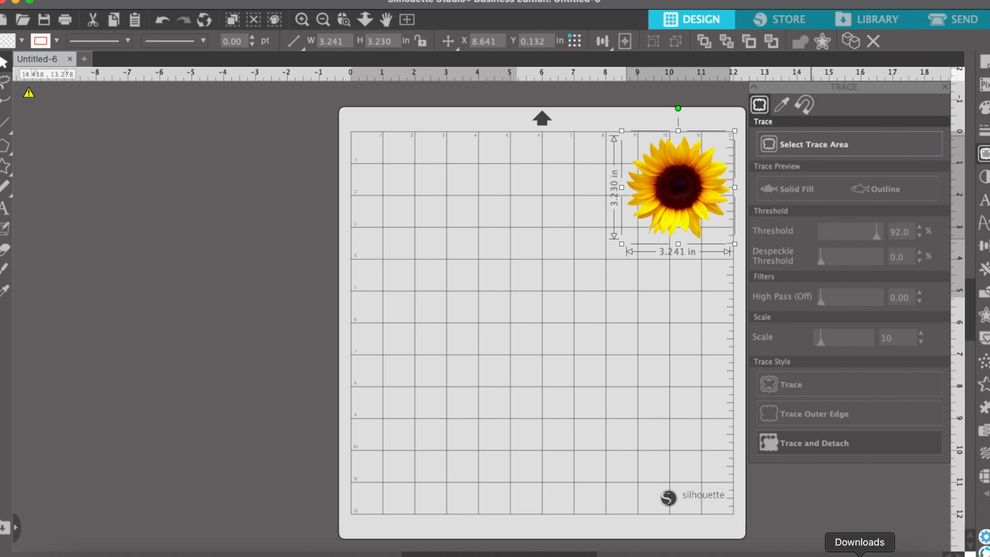
Import the SpongeBob clipart from the Downloads folder onto the mat.
left_click(858, 553)
scroll(623, 311, "down", 10)
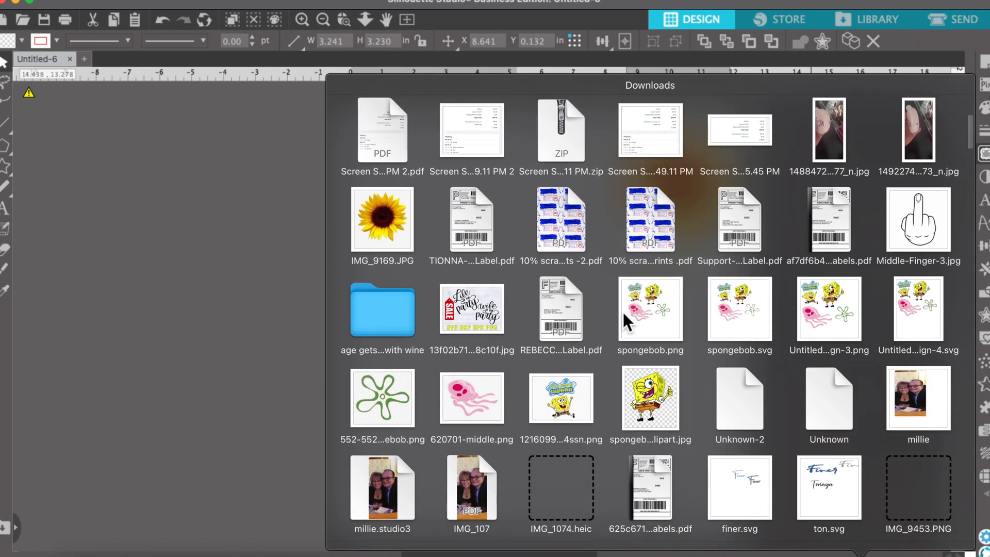
left_click_drag(657, 341, 506, 285)
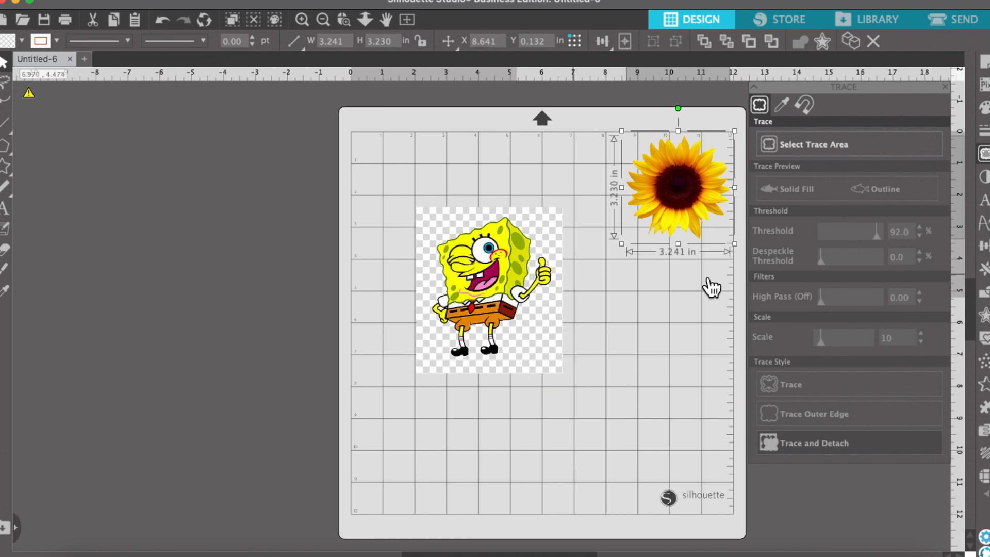
Trace and detach SpongeBob using a trace area around the image and a 79% threshold.
left_click(790, 140)
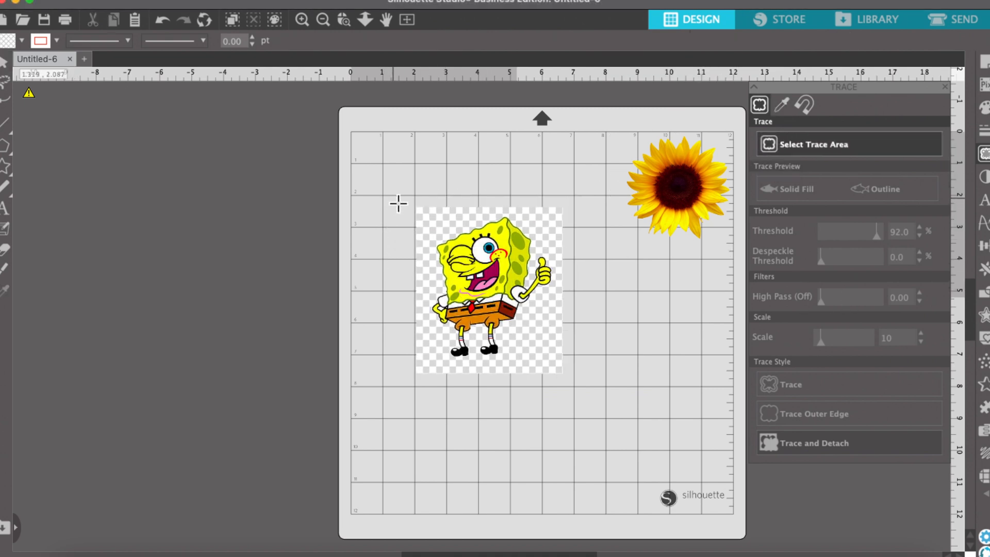
mouse_move(394, 199)
left_mouse_down()
mouse_move(536, 289)
mouse_move(572, 361)
left_mouse_up()
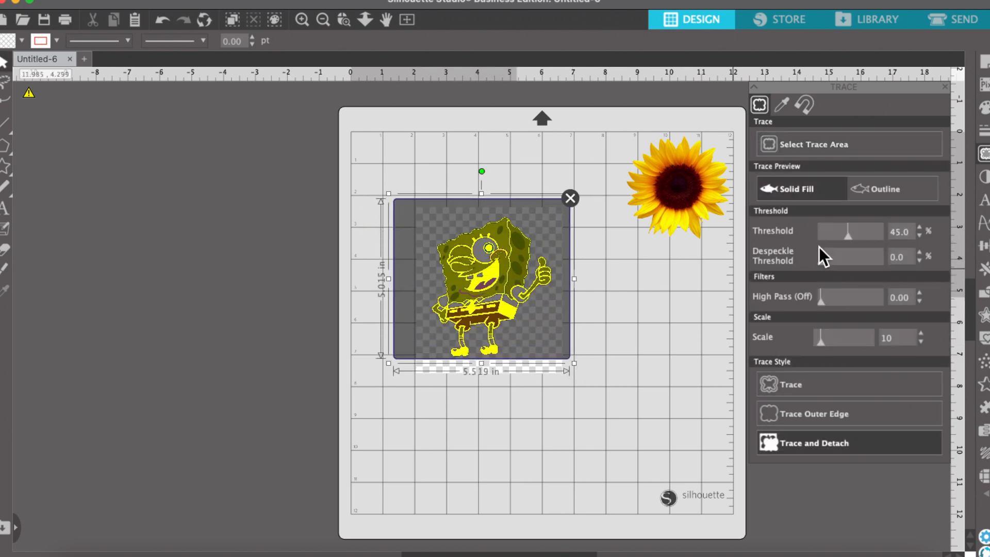
left_click_drag(851, 240, 874, 239)
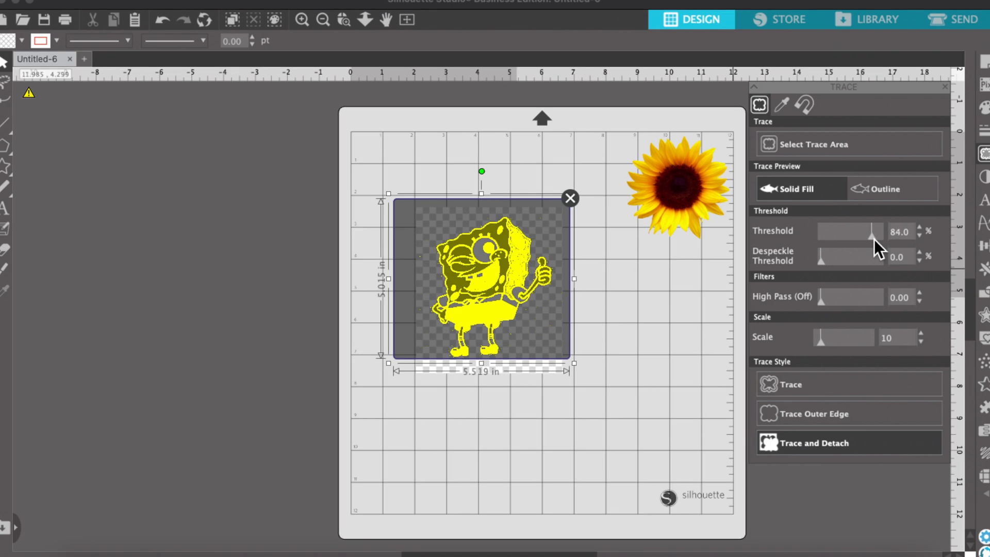
left_click_drag(874, 239, 874, 239)
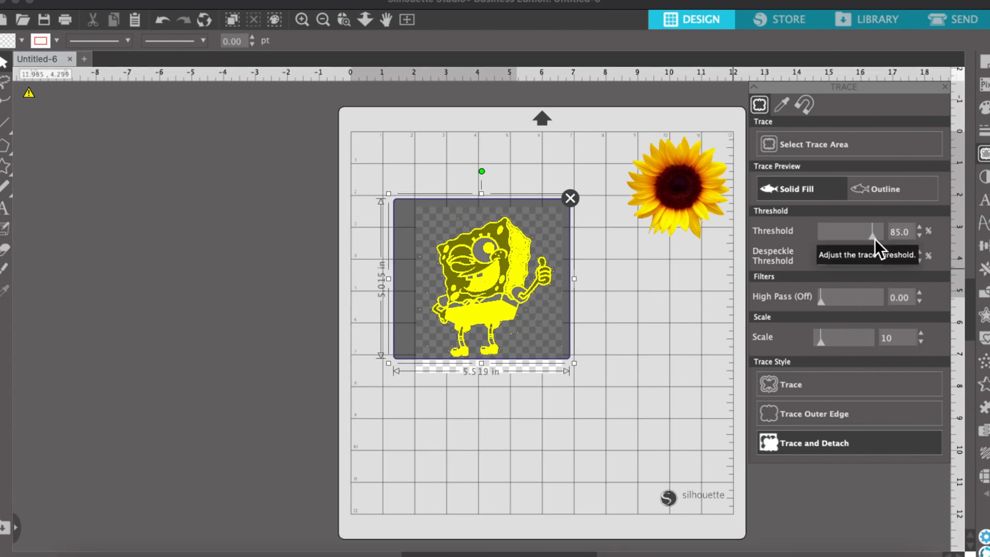
left_click(920, 238)
left_click(921, 238)
left_click(921, 238)
left_click(920, 238)
left_click(920, 237)
left_click(920, 238)
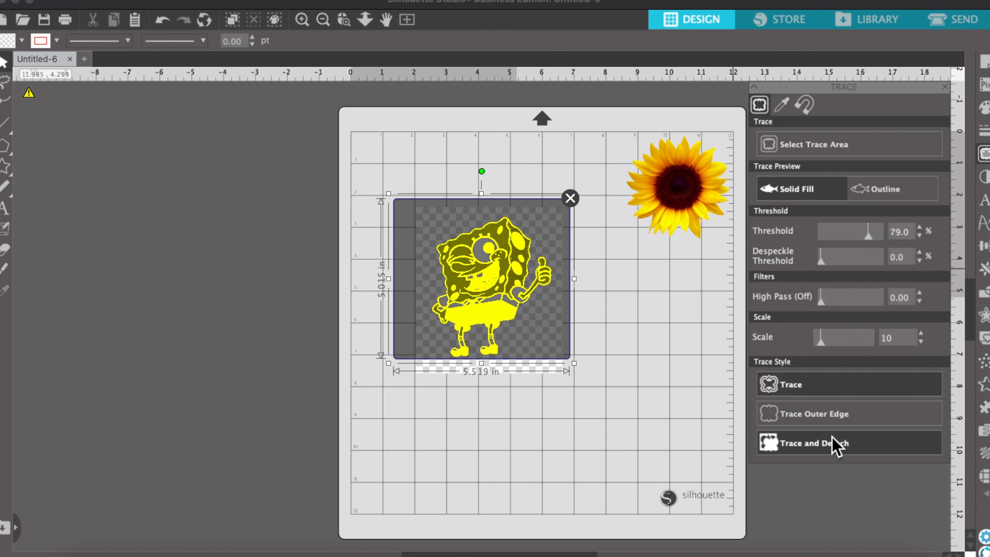
left_click(812, 446)
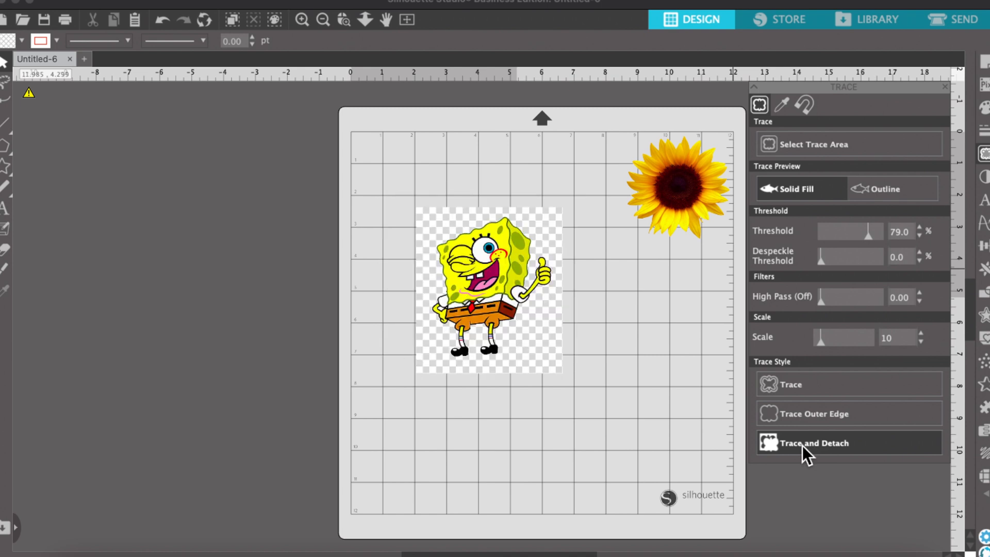
Delete SpongeBob's leftover background and shrink the cutout near the mat's top centre.
mouse_move(485, 291)
left_mouse_down()
mouse_move(630, 363)
mouse_move(630, 375)
left_mouse_up()
left_click(555, 338)
key("Delete")
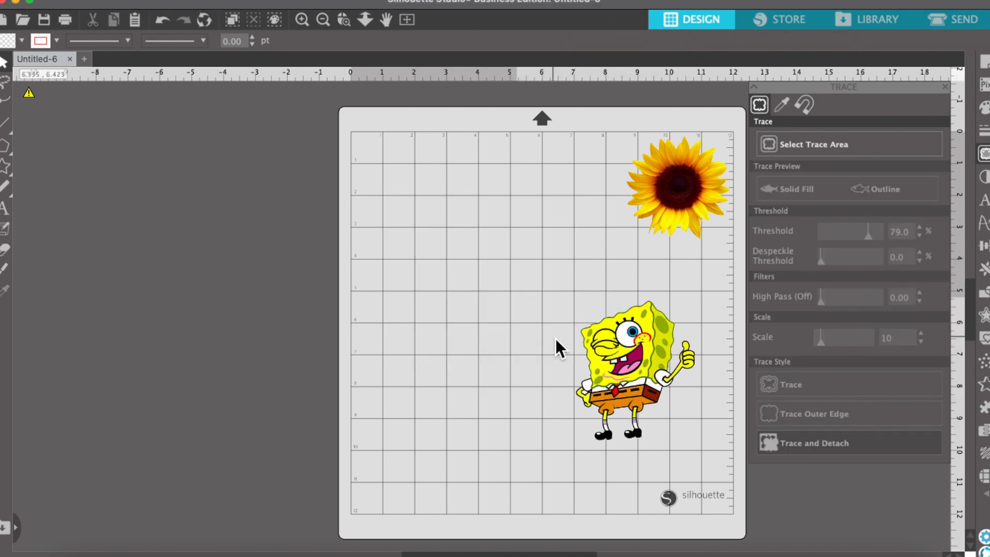
left_click_drag(642, 360, 582, 195)
left_click_drag(639, 280, 601, 236)
Import the Reptar image and scale it down to about 5.6 by 7 in on the mat.
left_click(783, 550)
left_click_drag(394, 165, 499, 383)
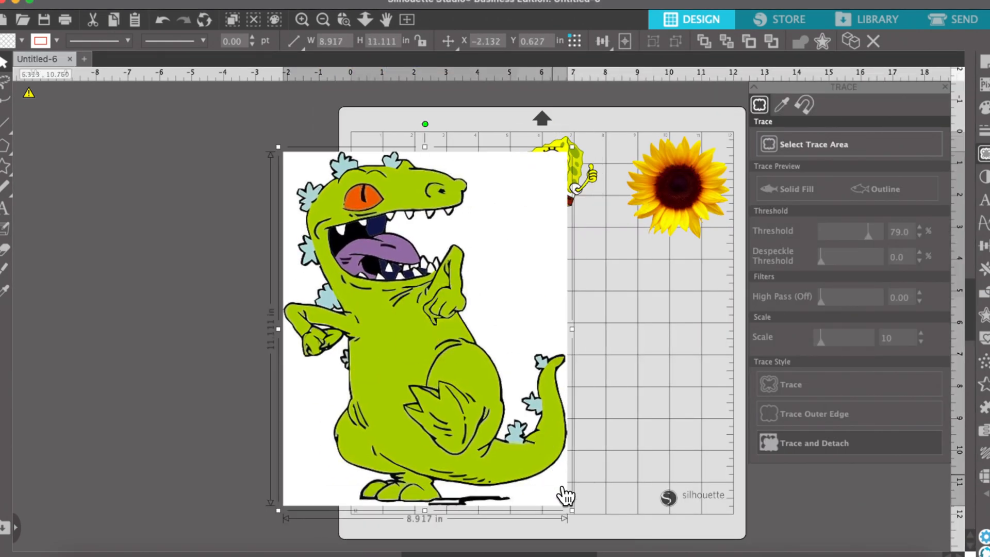
left_click_drag(564, 496, 464, 389)
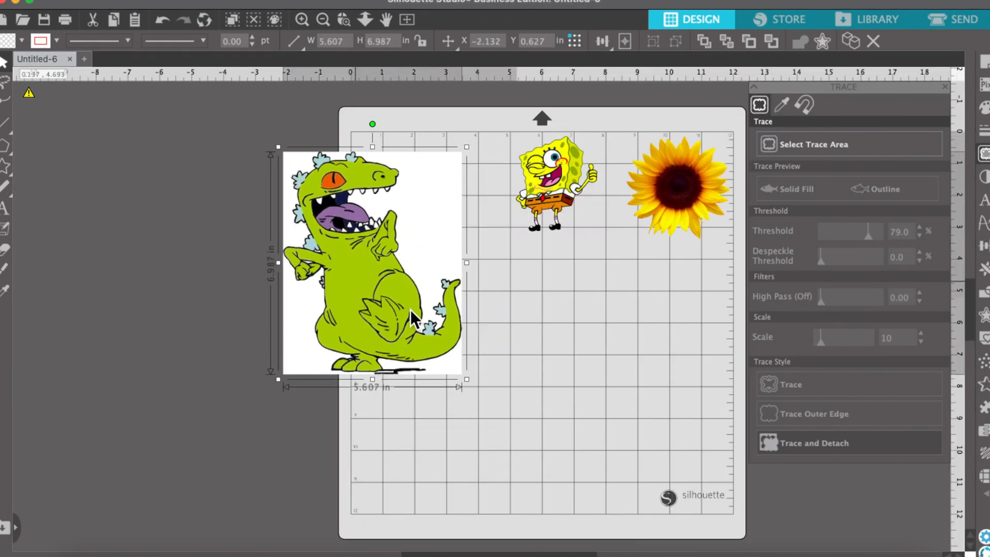
left_click_drag(410, 309, 525, 419)
Trace and detach Reptar at an 80% threshold and delete its leftover background.
left_click(810, 144)
left_click_drag(368, 254, 617, 490)
left_click_drag(848, 235, 871, 235)
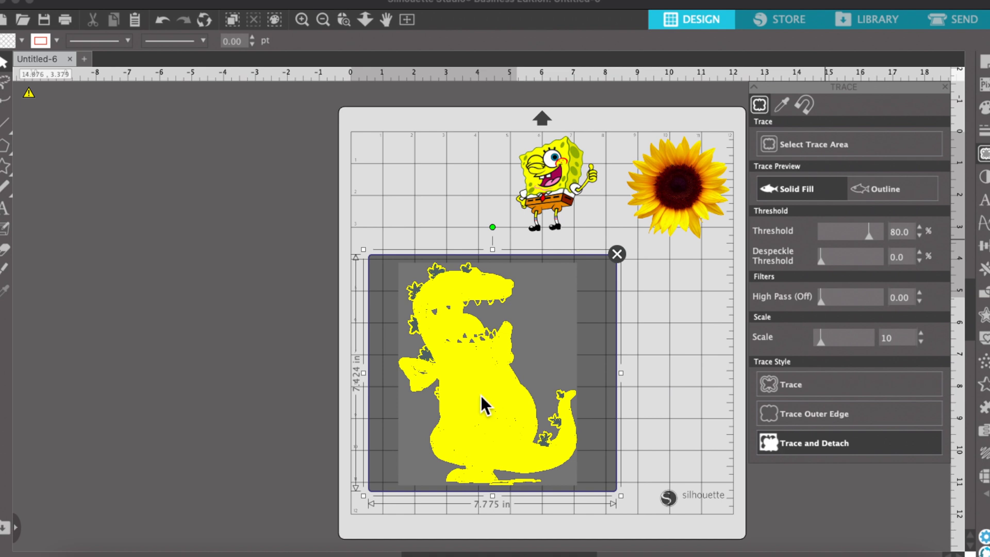
left_click_drag(509, 425, 306, 430)
left_click(534, 345)
key("Delete")
Move Reptar and erase the shadow under its feet with the Eraser.
left_click_drag(266, 413, 468, 388)
left_click(5, 249)
left_click_drag(554, 458, 508, 465)
Shrink Reptar and place it in the mat's top-left corner.
left_click(4, 62)
left_click(510, 396)
left_click_drag(594, 465, 572, 438)
left_click_drag(519, 381, 514, 366)
left_click_drag(464, 326, 415, 224)
Import the CatDog image onto the mat from Downloads.
left_click(832, 556)
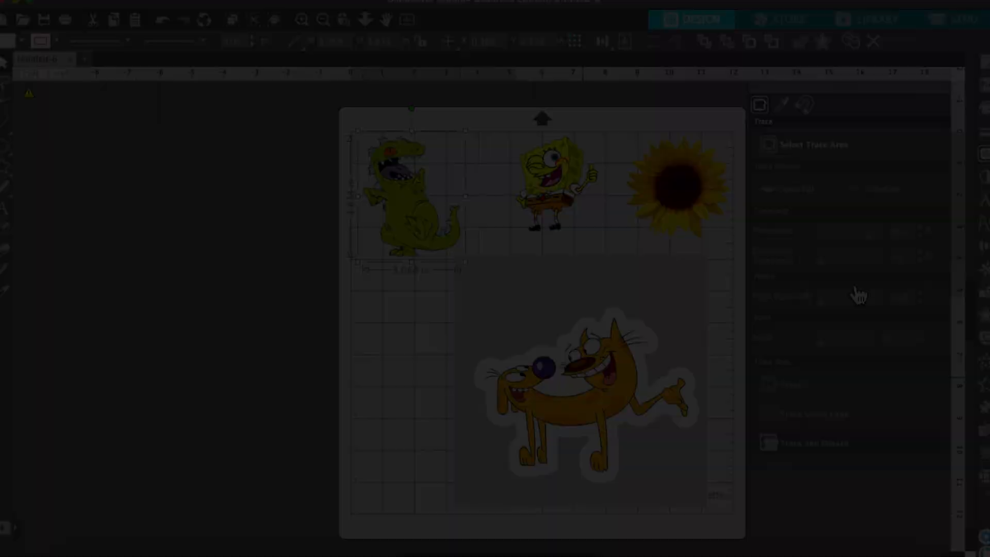
left_click_drag(420, 306, 704, 488)
left_click_drag(874, 237, 871, 237)
left_click(805, 449)
left_click_drag(557, 390, 331, 382)
left_click(162, 21)
left_click(163, 21)
left_click(919, 226)
left_click(920, 227)
left_click(920, 226)
left_click(818, 443)
left_click_drag(626, 406, 441, 425)
left_click(178, 129)
left_click(163, 20)
left_click(162, 20)
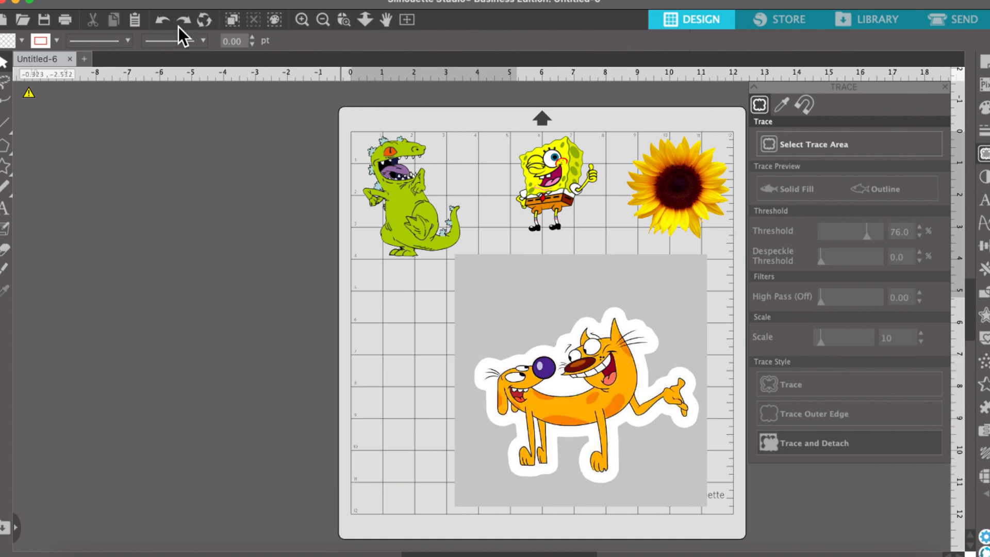
Trace and detach CatDog with a 78% threshold, 20% despeckle and scale 4.
left_click(920, 227)
left_click(919, 226)
left_click_drag(821, 261, 829, 261)
left_click(920, 340)
left_click(919, 253)
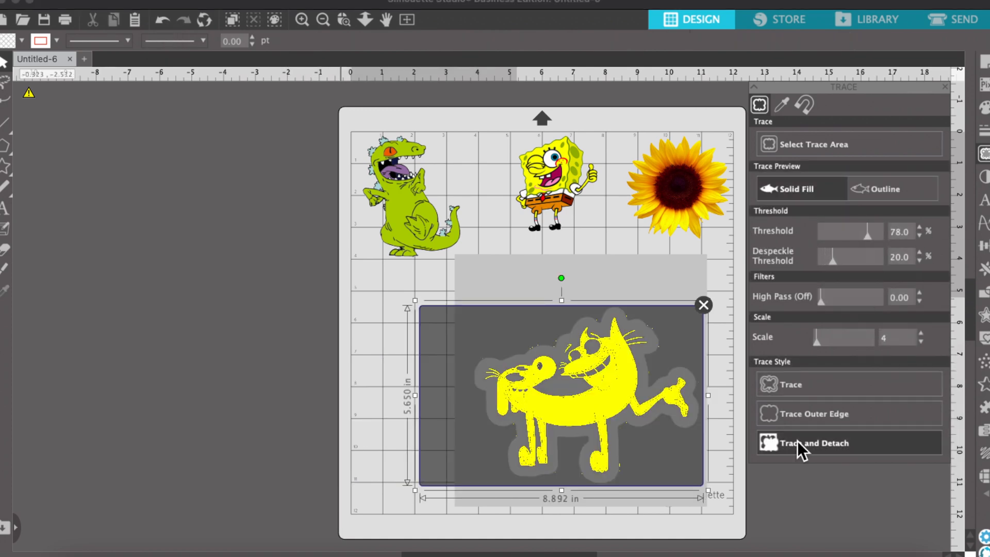
left_click(797, 442)
Pull the CatDog cutout aside and delete its leftover background.
mouse_move(593, 387)
left_mouse_down()
mouse_move(412, 391)
mouse_move(602, 411)
left_mouse_up()
left_click(581, 454)
key("Delete")
Shrink CatDog and move it to the mat's right side below the sunflower.
left_click_drag(420, 332, 696, 479)
left_click(580, 364)
mouse_move(581, 364)
left_mouse_down()
mouse_move(339, 348)
mouse_move(597, 357)
left_mouse_up()
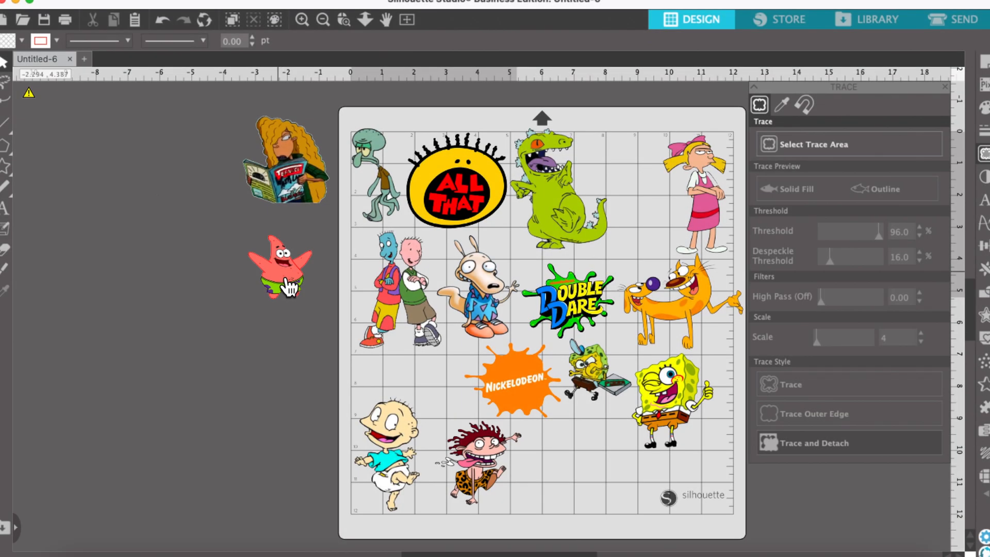
Add an offset outline around the off-mat image of the girl reading a magazine.
mouse_move(284, 289)
left_mouse_down()
mouse_move(268, 275)
mouse_move(283, 299)
left_mouse_up()
left_click(280, 197)
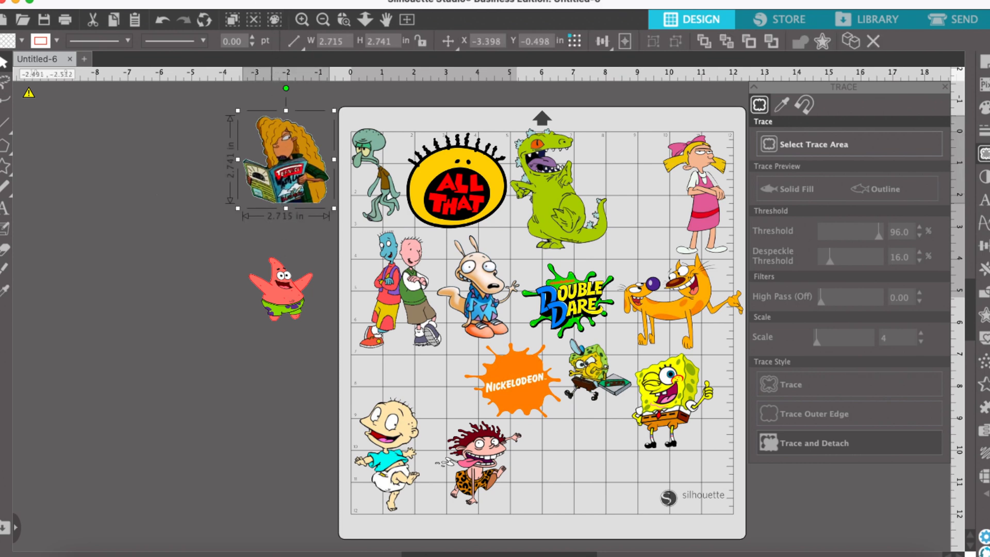
left_click(259, 0)
mouse_move(225, 0)
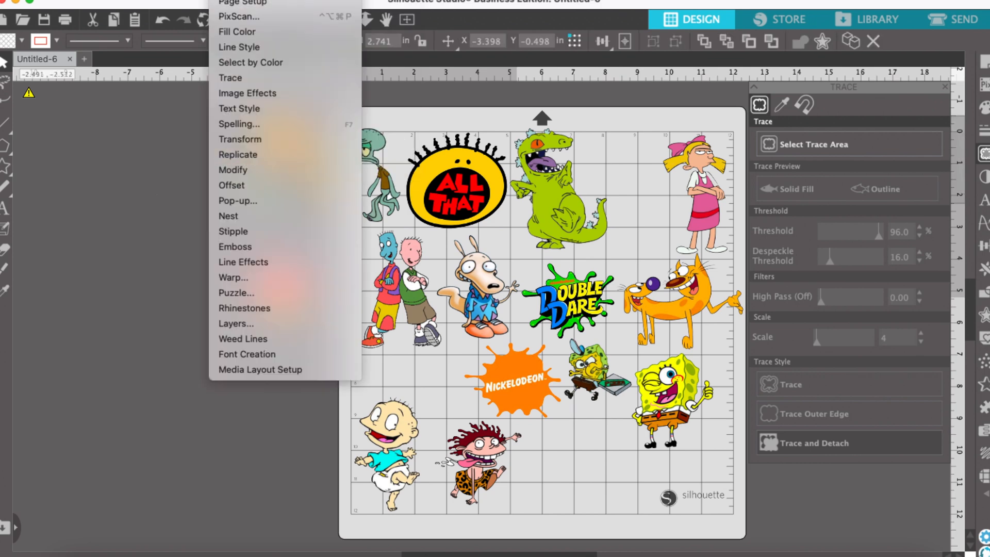
left_click(232, 188)
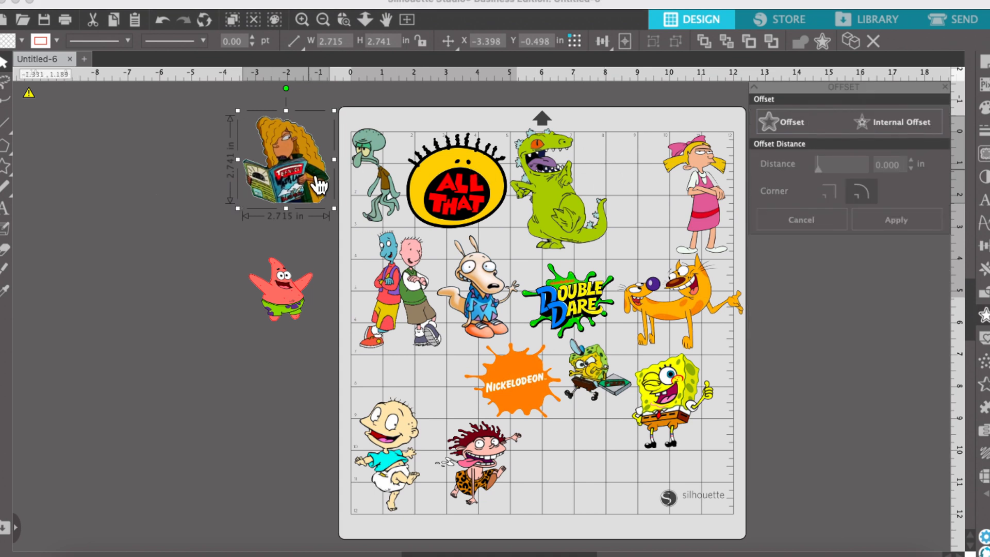
left_click_drag(320, 185, 286, 192)
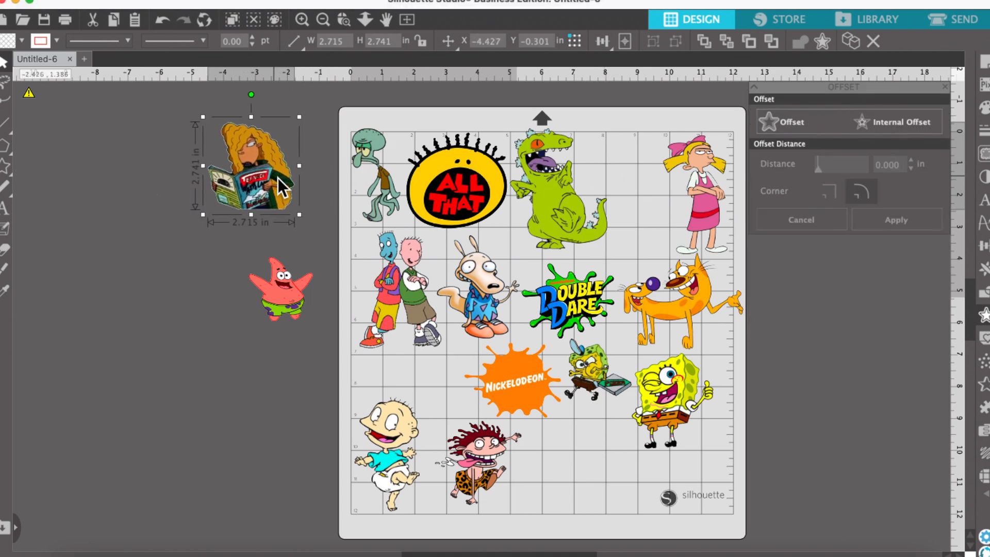
left_click(808, 122)
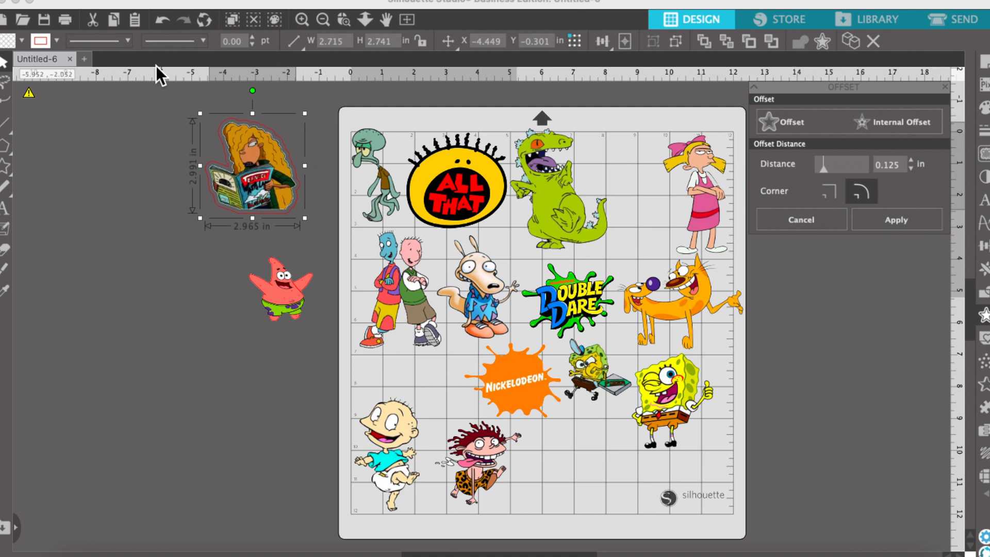
Set the offset's line colour and fill colour to white.
left_click(57, 41)
left_click(81, 63)
left_click(22, 40)
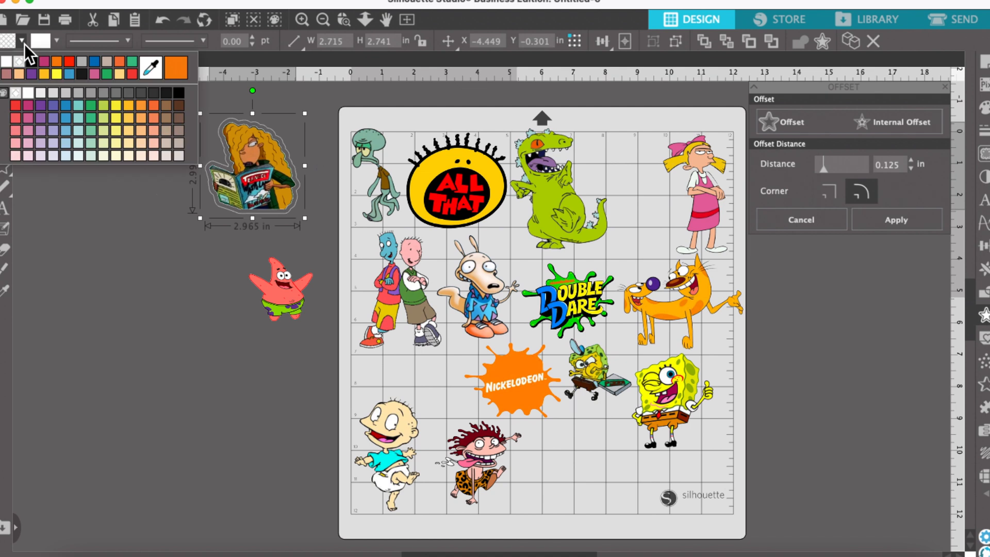
left_click(6, 62)
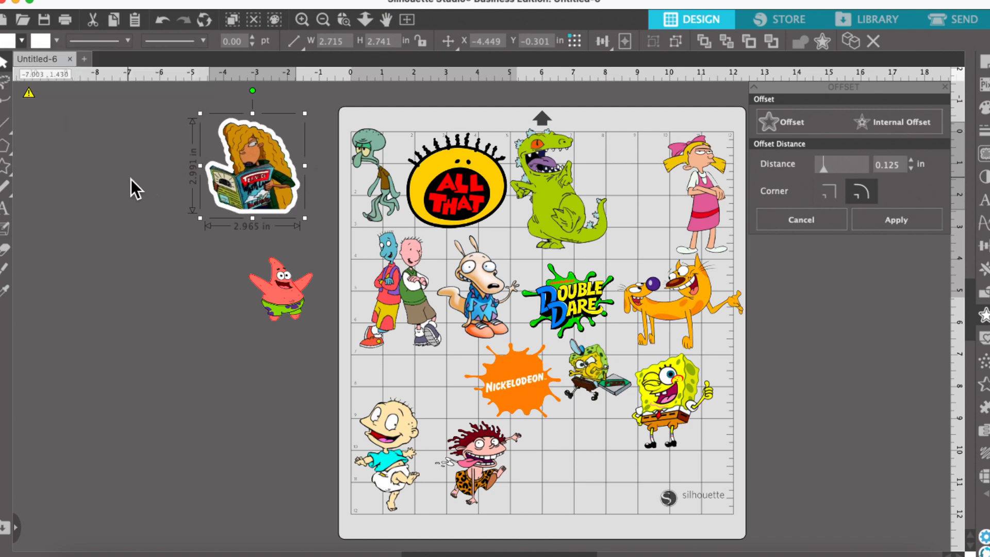
Reduce the offset distance to 0.095 in and apply it.
left_click(912, 169)
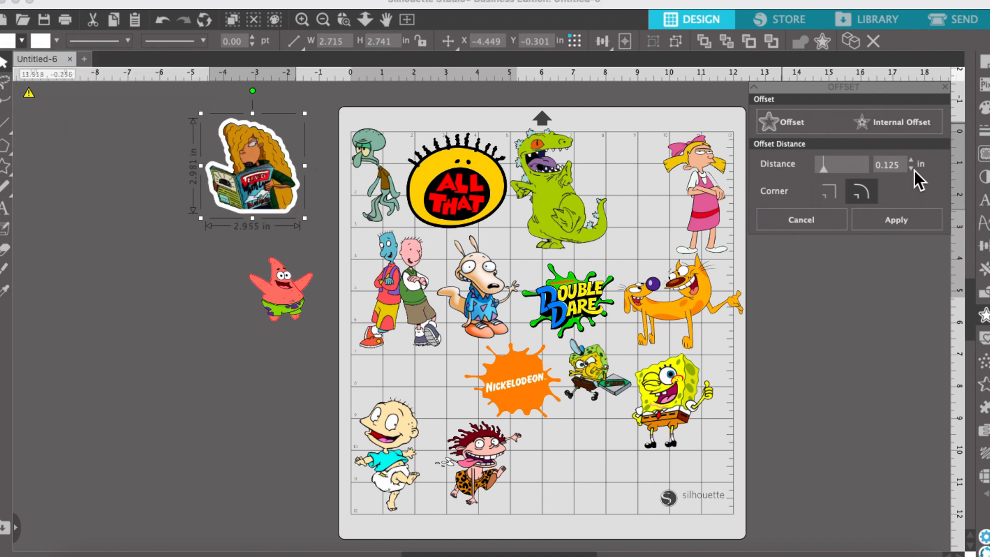
left_click(914, 170)
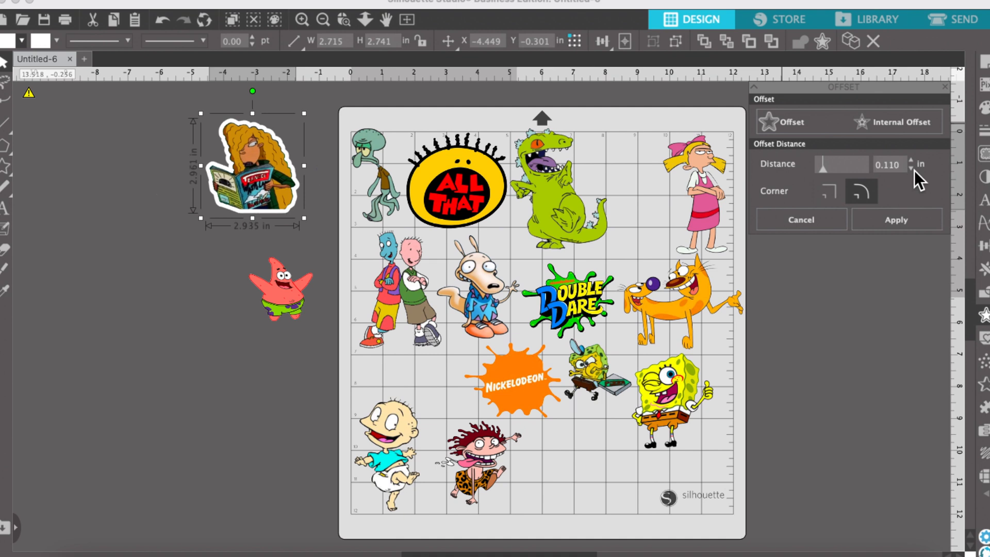
left_click(914, 170)
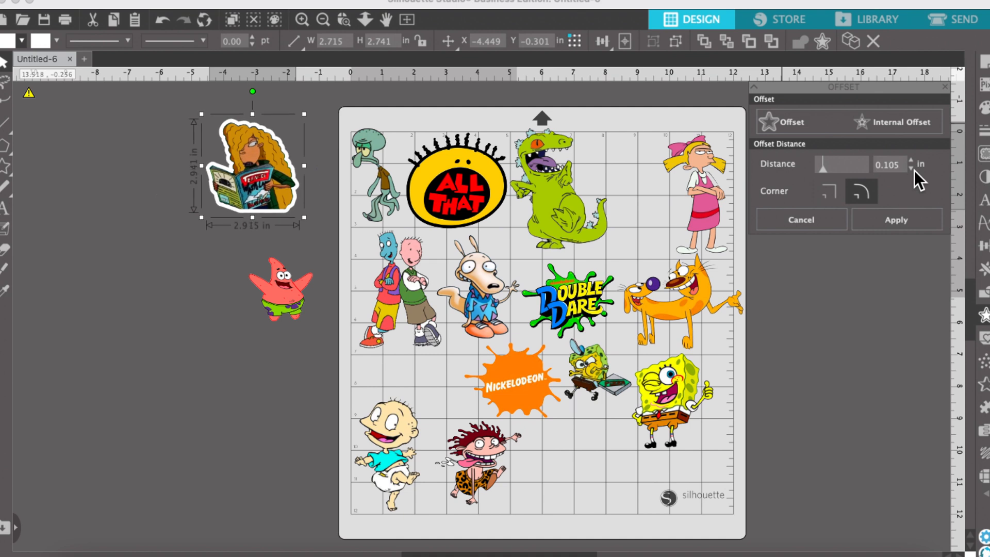
left_click(914, 170)
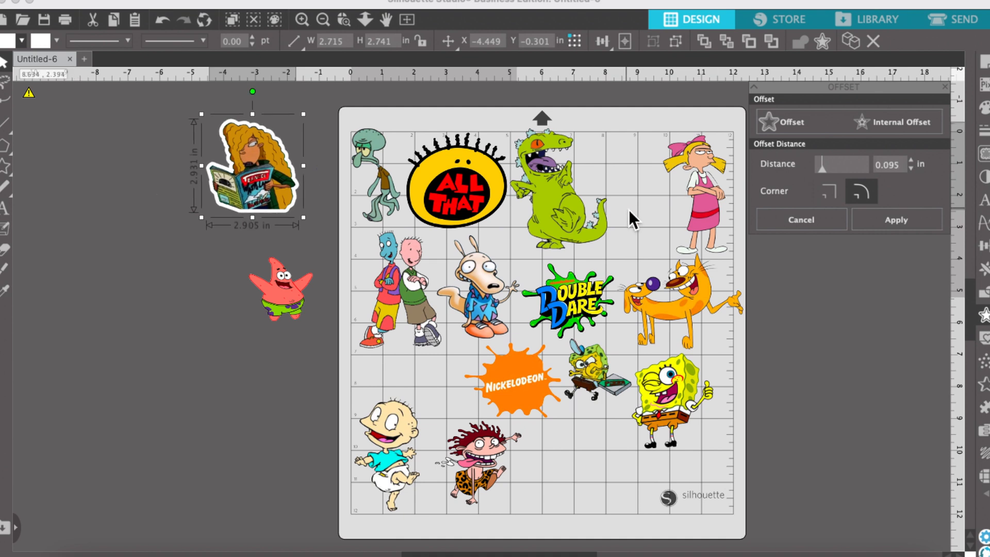
left_click(890, 219)
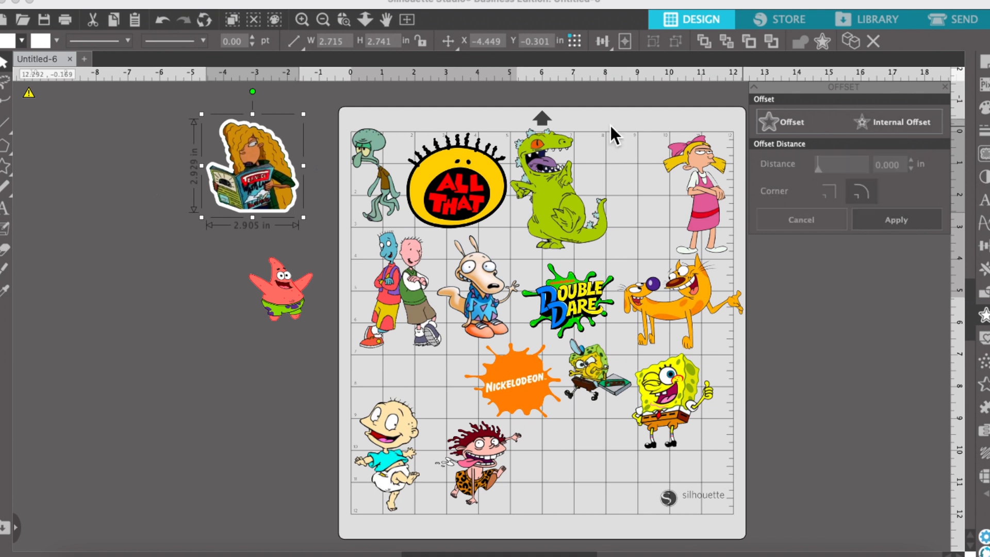
Group the magazine-reading girl with her white offset border.
left_click_drag(248, 163, 220, 165)
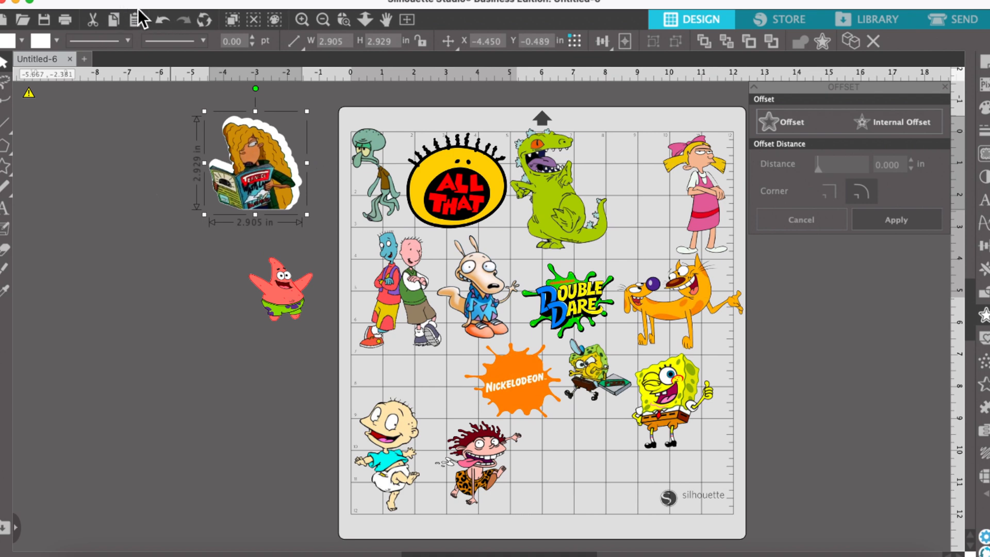
left_click(160, 16)
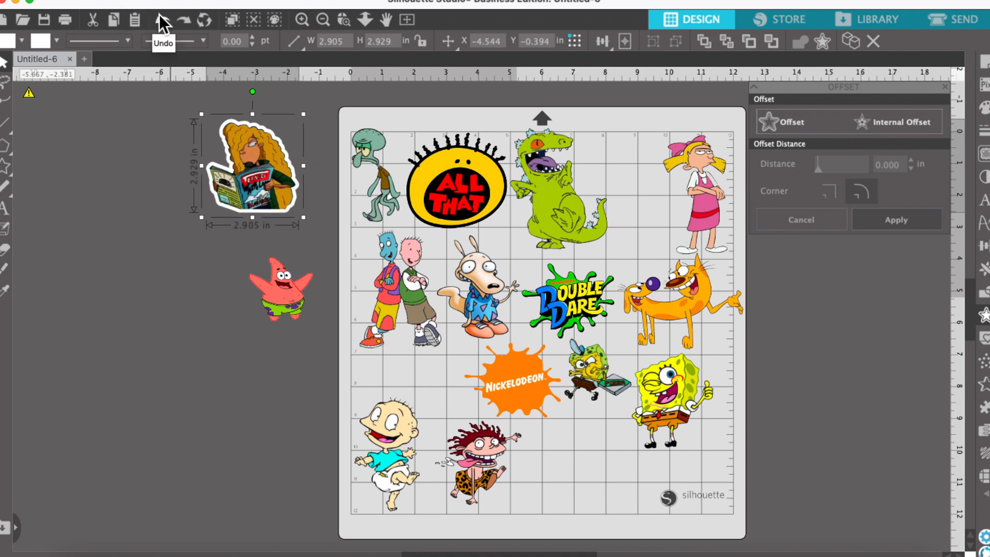
right_click(261, 181)
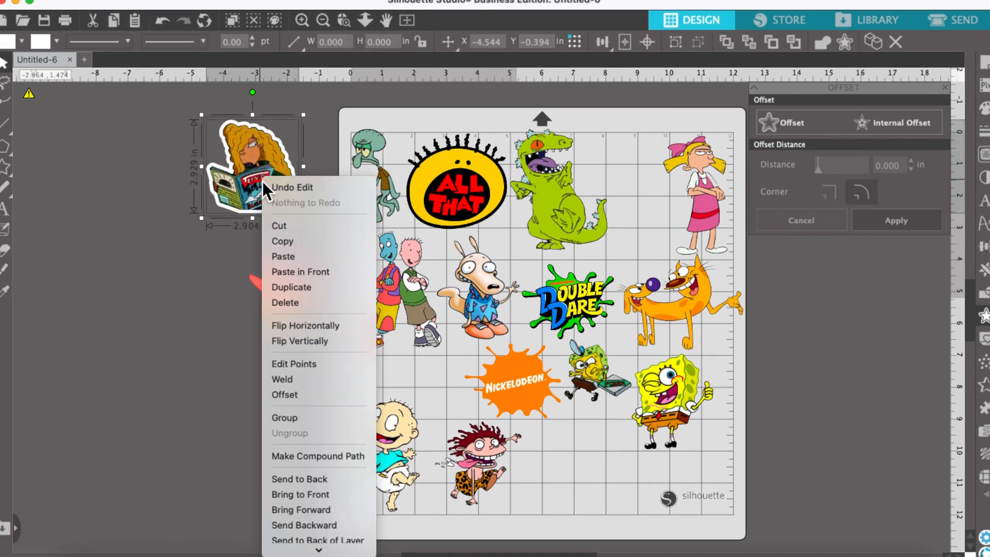
left_click(286, 415)
Add an offset around Patrick and set its line and fill colours to white.
left_click(290, 314)
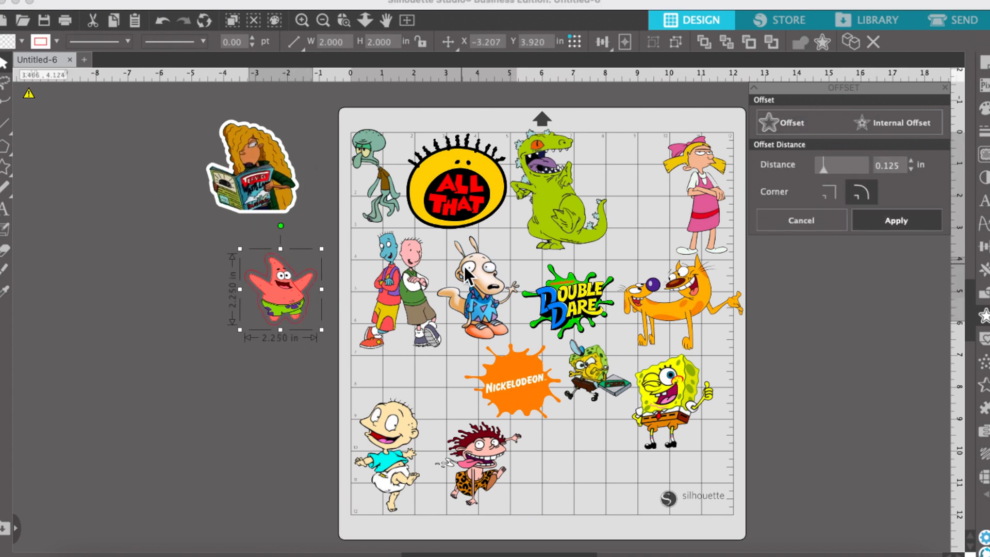
left_click(61, 42)
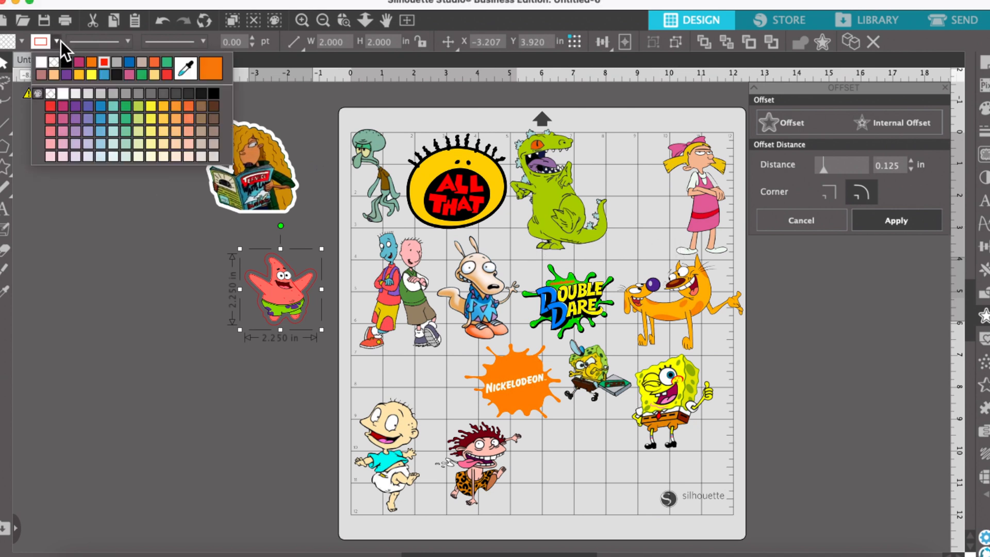
left_click(45, 59)
left_click(22, 41)
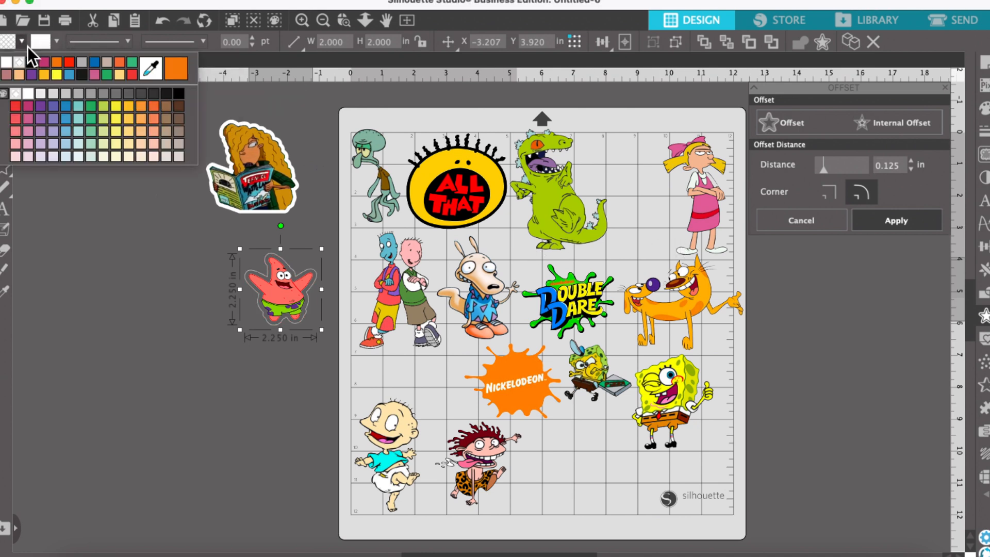
left_click(11, 63)
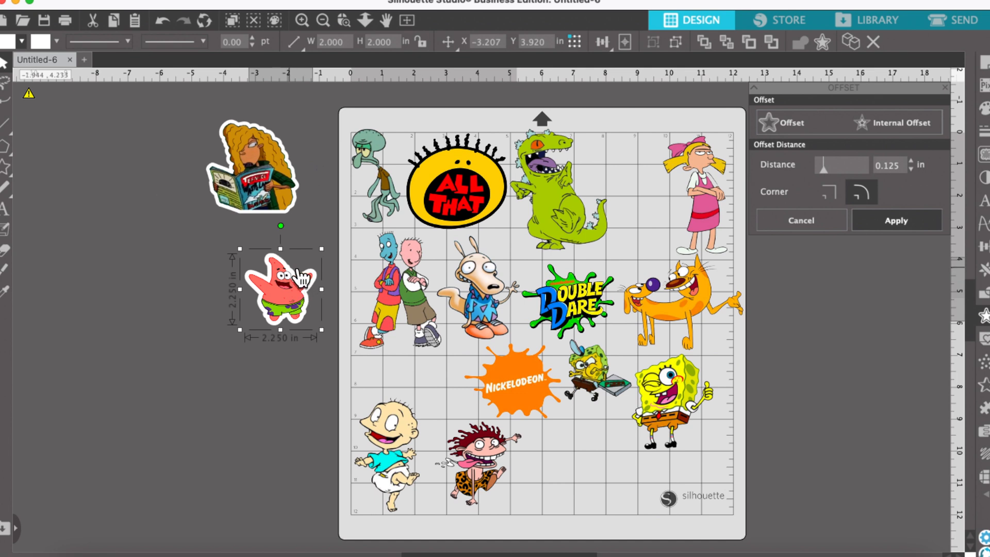
Reduce Patrick's offset distance to 0.080 in and apply it.
left_click(911, 169)
left_click(911, 169)
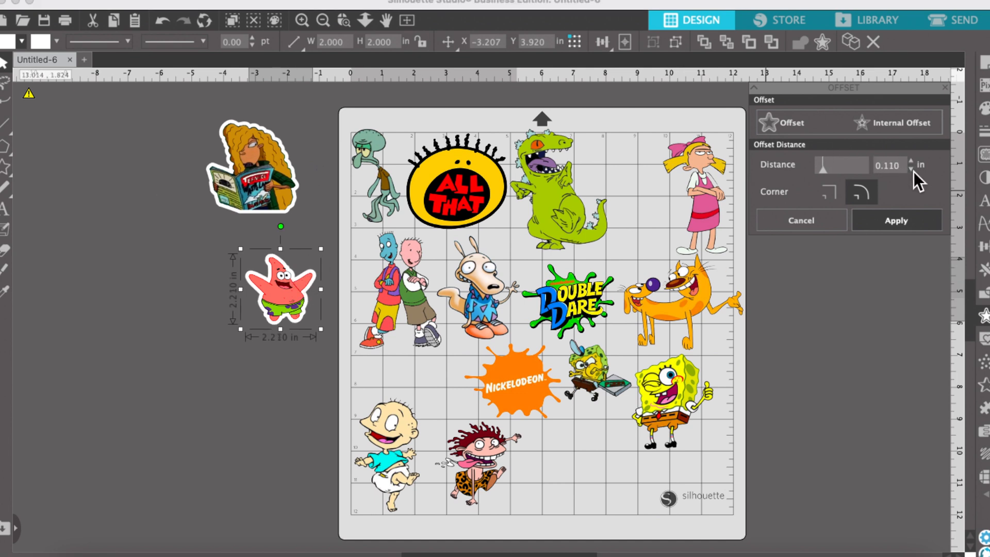
left_click(910, 169)
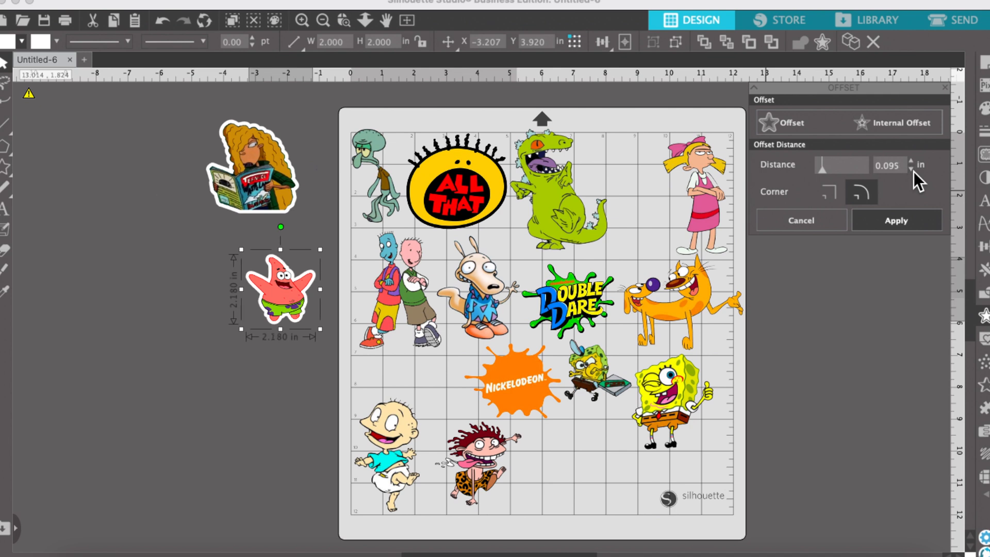
left_click(911, 169)
left_click(911, 170)
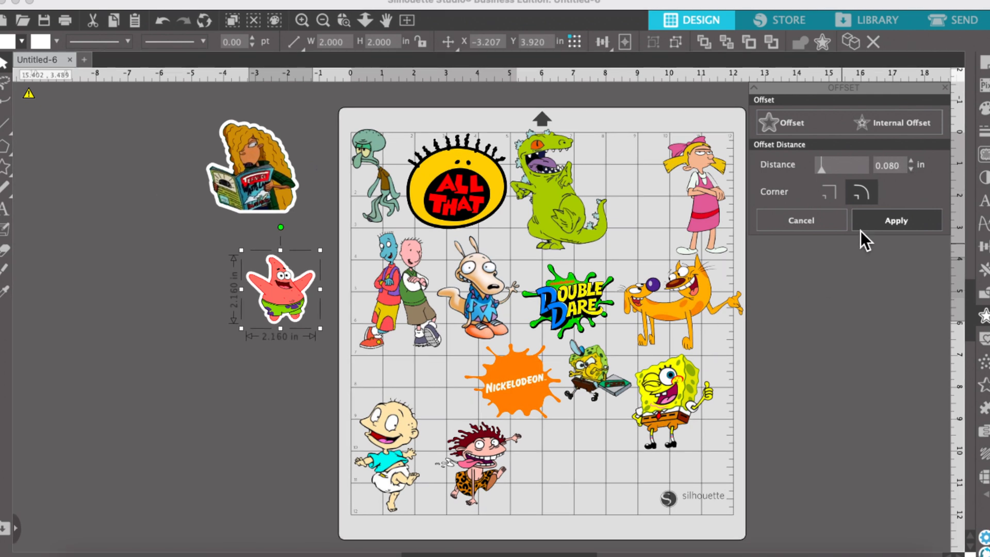
left_click(879, 219)
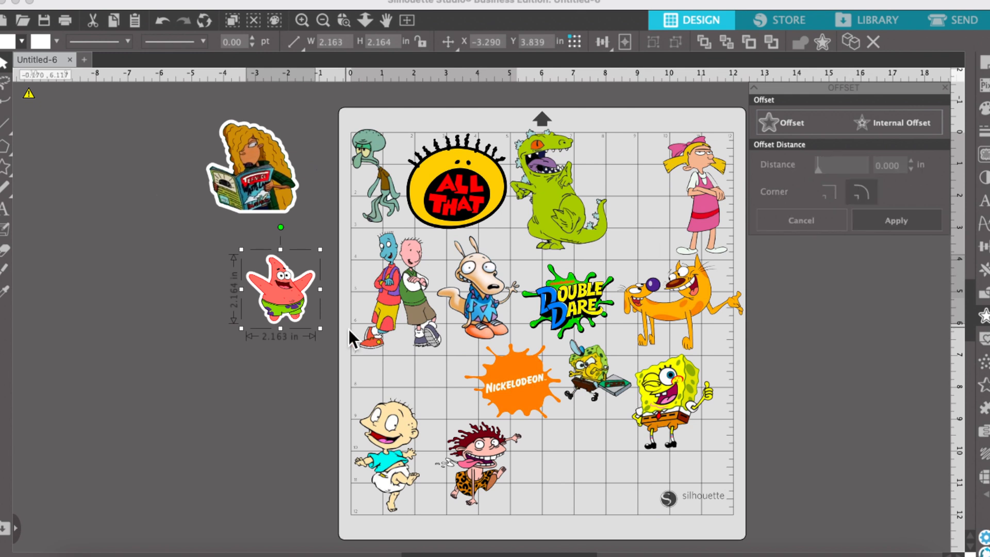
Group Patrick with his white offset border.
right_click(274, 289)
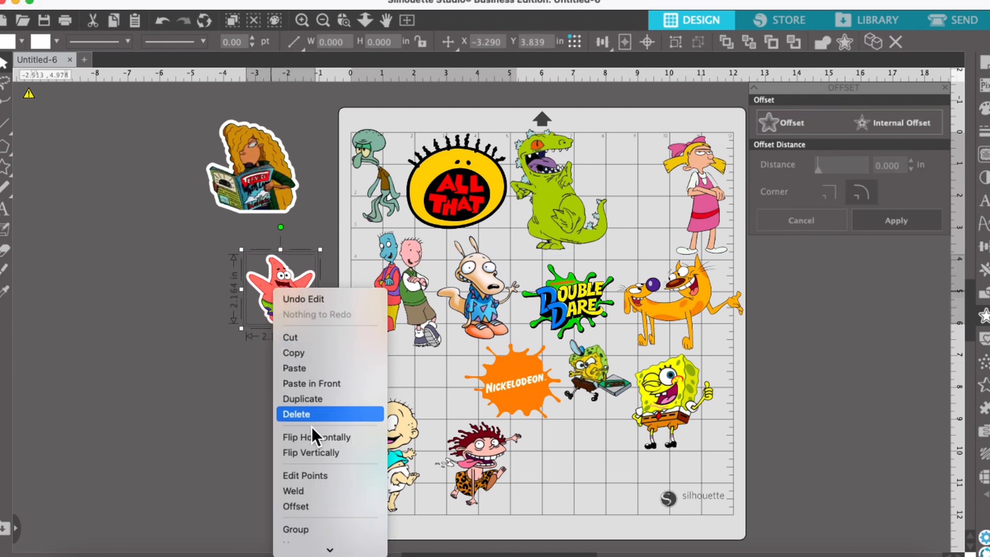
scroll(314, 487, "down", 3)
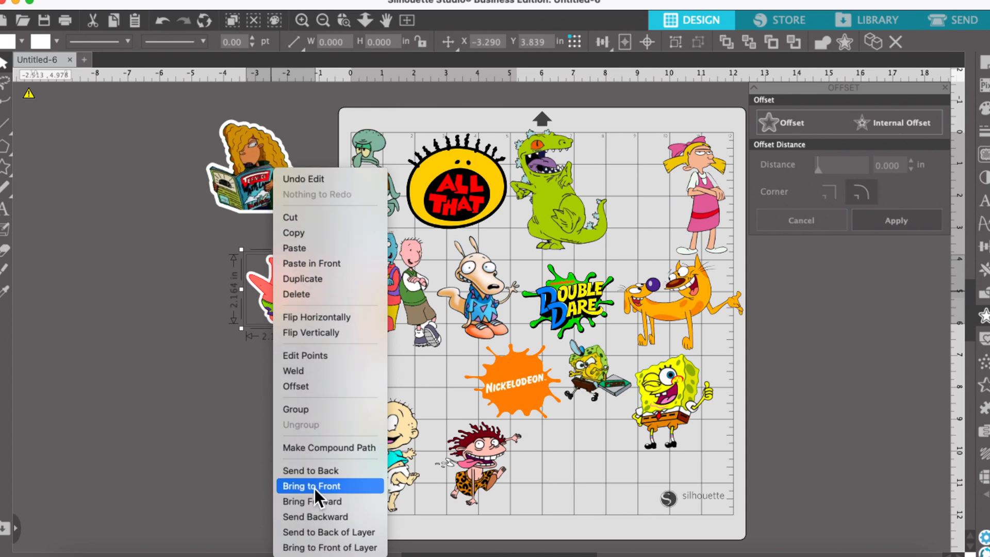
left_click(308, 410)
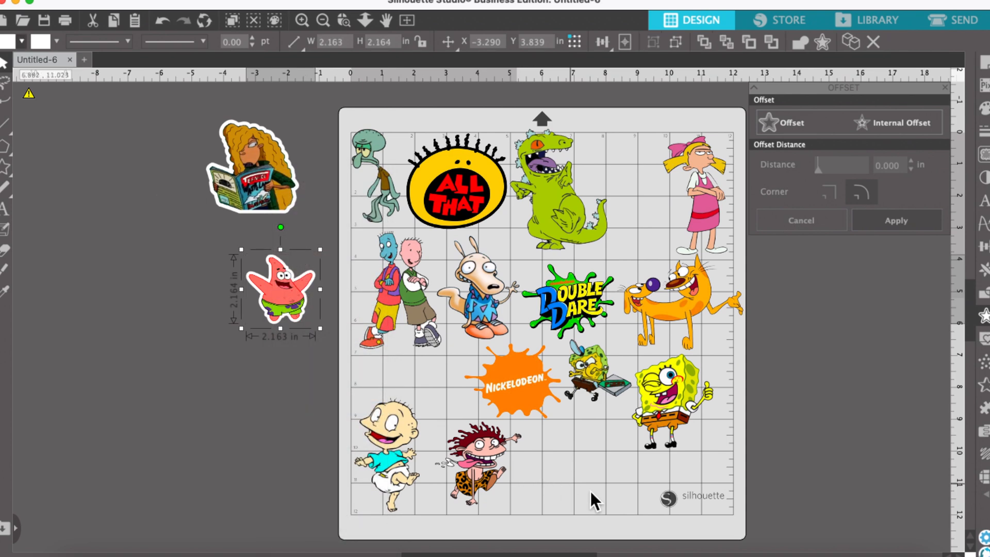
Add white offset borders to Tommy, Doug and Rocko and move them beside the mat.
left_click(404, 462)
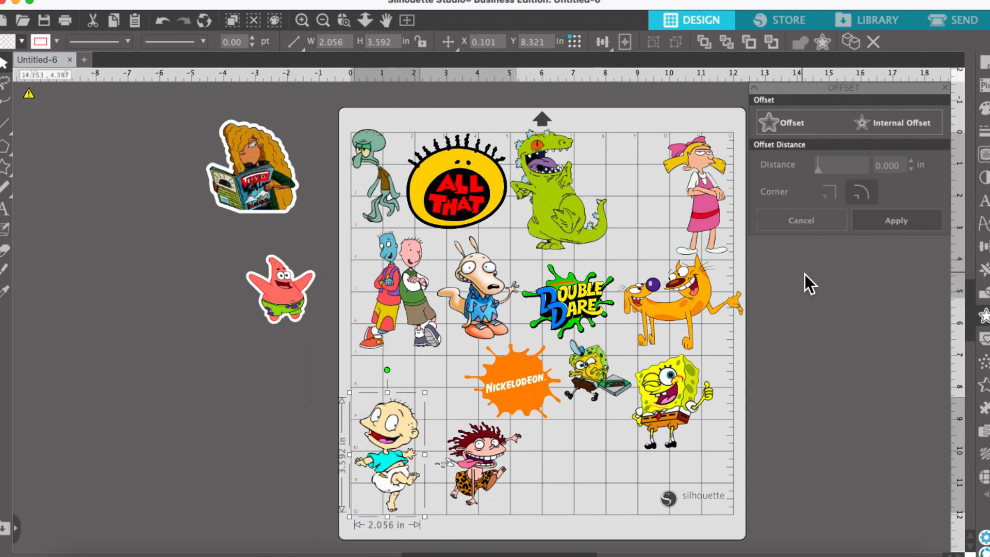
left_click(785, 121)
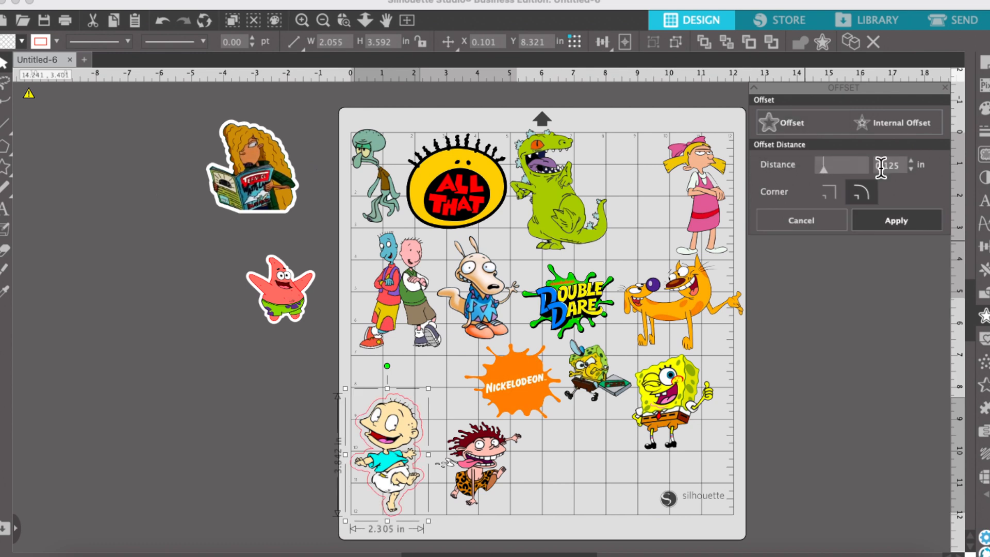
left_click(57, 41)
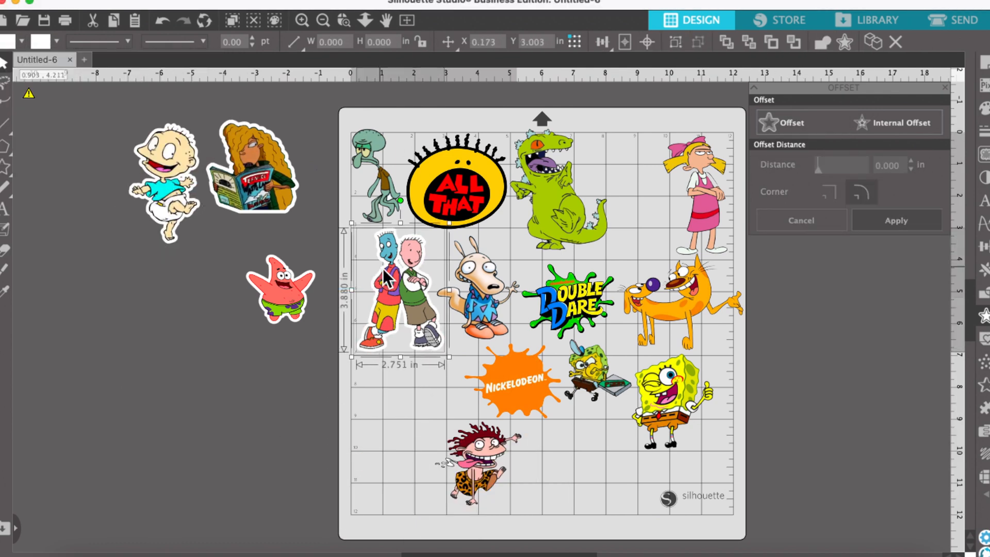
left_click_drag(384, 273, 183, 301)
left_click(802, 123)
left_click_drag(478, 299, 289, 411)
right_click(414, 309)
left_click(431, 393)
Rearrange All That, Reptar, Helga and CatDog across the mat's top and apply white offsets to them.
left_click_drag(456, 198, 414, 316)
left_click(381, 175)
left_click(827, 123)
right_click(371, 190)
left_click(388, 432)
left_click(562, 196)
left_click_drag(562, 195, 454, 185)
left_click(22, 42)
left_click_drag(696, 201, 538, 176)
left_click_drag(683, 304, 662, 194)
left_click(789, 123)
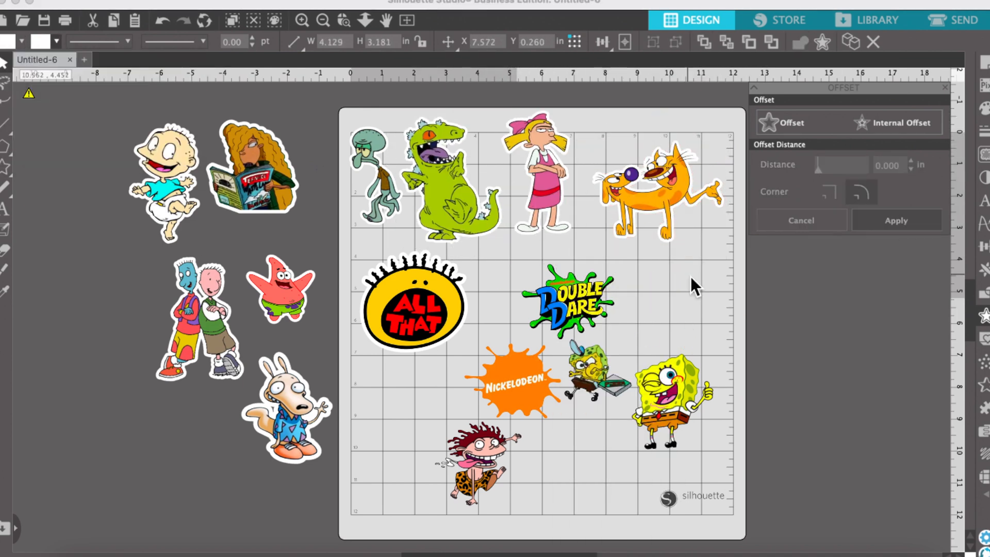
left_click(896, 220)
Move SpongeBob up beside CatDog and apply an offset border to it.
left_click_drag(670, 397, 676, 303)
left_click(789, 123)
left_click(895, 220)
Nudge the Double Dare logo and apply an offset with a slightly smaller distance to it.
left_click_drag(590, 310, 610, 312)
left_click(788, 123)
left_click(911, 169)
left_click(895, 220)
Rearrange the Nickelodeon splat, Double Dare, gaming SpongeBob and Eliza Thornberry on the mat.
left_click(56, 41)
left_click_drag(480, 461, 677, 459)
left_click_drag(515, 382, 505, 275)
left_click_drag(581, 291, 611, 281)
left_click(788, 123)
left_click_drag(591, 372, 487, 348)
left_click_drag(676, 458, 676, 384)
Add a white offset around Eliza Thornberry, reduce its distance and apply it.
left_click(784, 121)
left_click(22, 41)
left_click(11, 65)
left_click(57, 41)
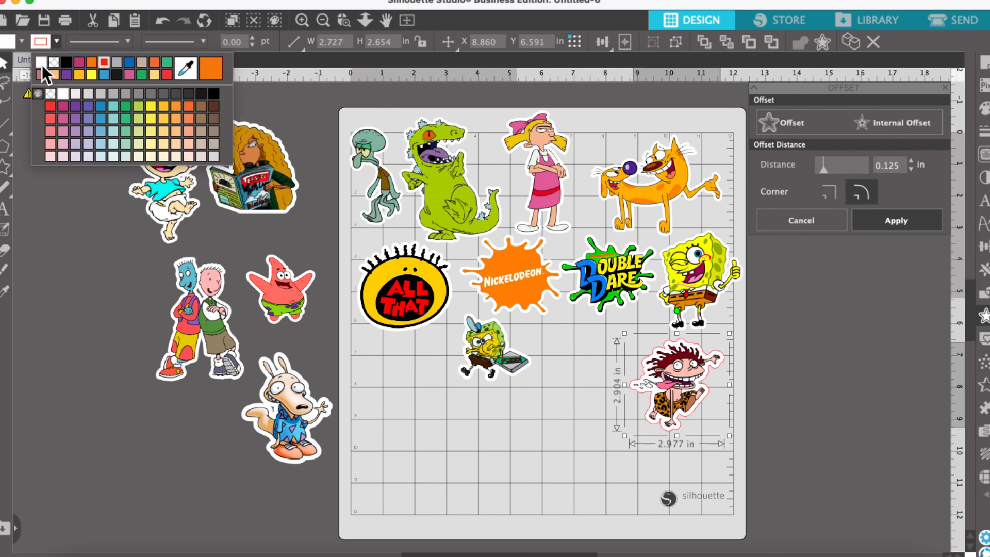
left_click(43, 66)
left_click(911, 169)
left_click(912, 169)
left_click(911, 169)
left_click(899, 227)
Group Eliza Thornberry with her offset border.
right_click(669, 357)
left_click(701, 536)
left_click_drag(676, 384, 680, 384)
Move Rocko, Doug, Patrick, the magazine girl and Tommy from beside the mat onto its lower half.
left_click_drag(288, 410, 588, 376)
left_click_drag(149, 250, 324, 389)
left_click_drag(273, 288, 469, 417)
left_click_drag(258, 167, 555, 466)
left_click_drag(166, 165, 638, 446)
Nudge the stickers on the mat into a tighter, evenly spaced arrangement.
left_click(451, 203)
left_click_drag(502, 247, 477, 218)
left_click_drag(441, 180, 453, 200)
left_click(382, 191)
left_click_drag(383, 192, 387, 201)
left_click(544, 185)
left_click_drag(577, 239, 570, 231)
left_click_drag(539, 180, 540, 203)
left_click_drag(530, 268, 532, 276)
left_click_drag(483, 417, 477, 440)
left_click_drag(487, 348, 483, 365)
left_click_drag(674, 526, 660, 502)
left_click_drag(680, 381, 656, 408)
left_click_drag(701, 280, 703, 265)
Turn on Show Print Border in Page Setup.
left_click(984, 64)
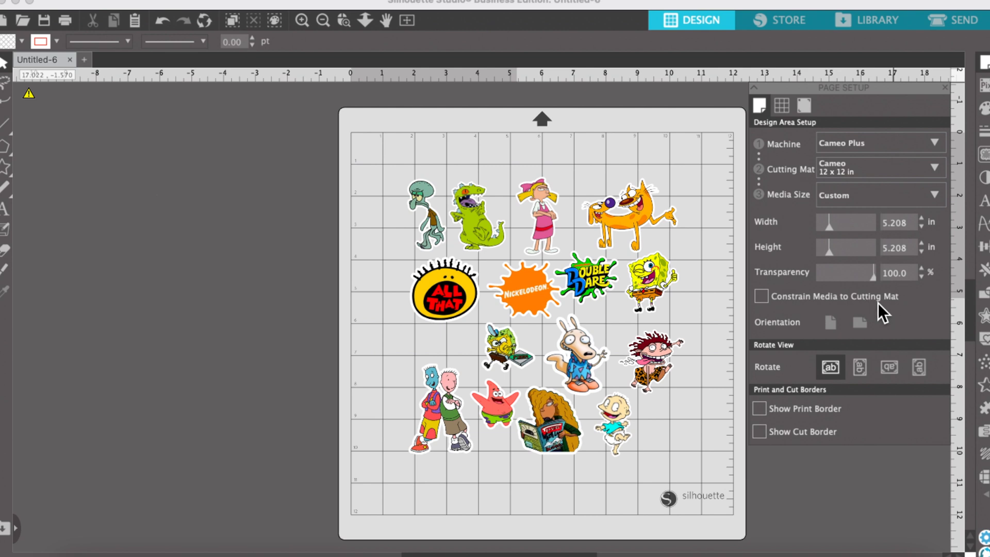
left_click(758, 409)
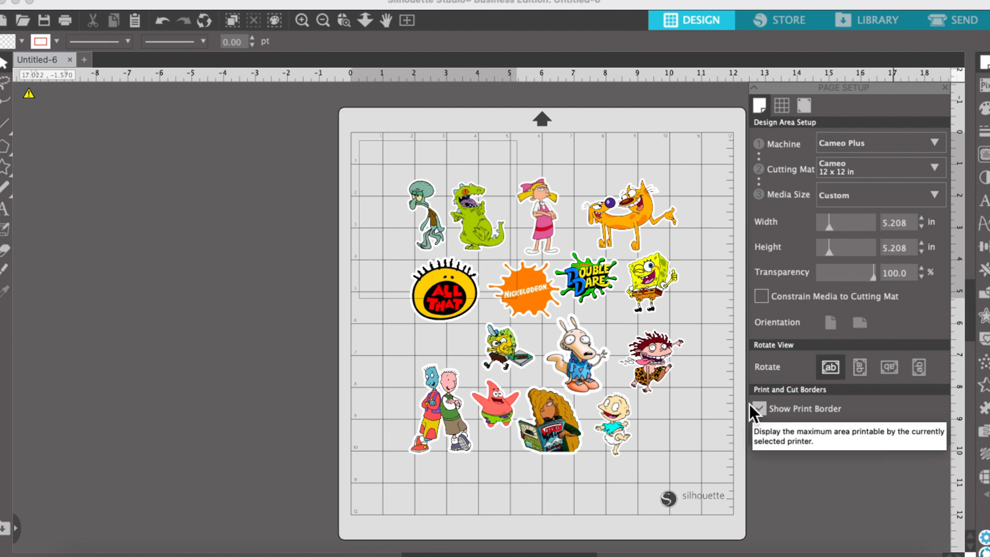
Select all the stickers and scale the group down to fit inside the print border.
left_click(615, 391)
left_click_drag(614, 392, 564, 355)
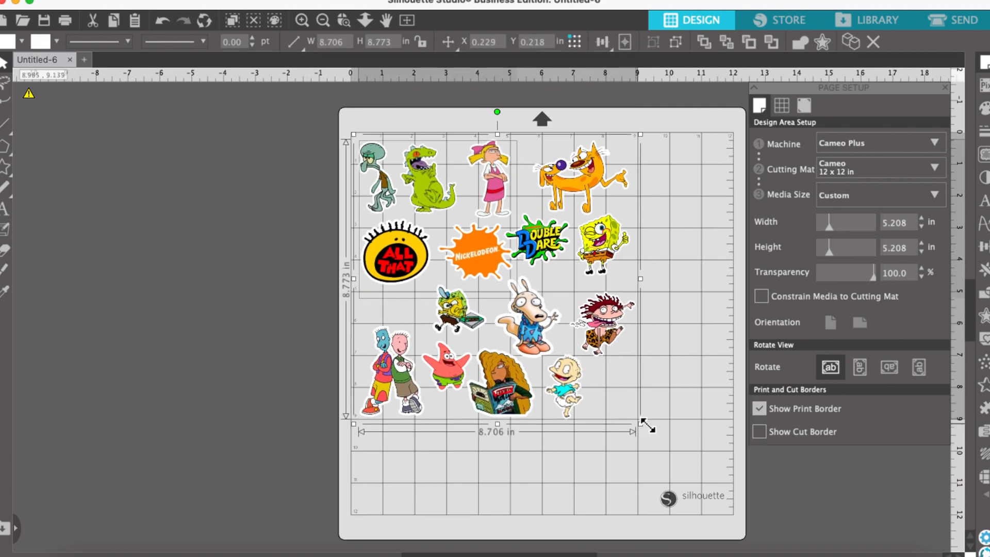
left_click_drag(628, 415, 511, 294)
left_click_drag(452, 235, 457, 241)
left_click(590, 255)
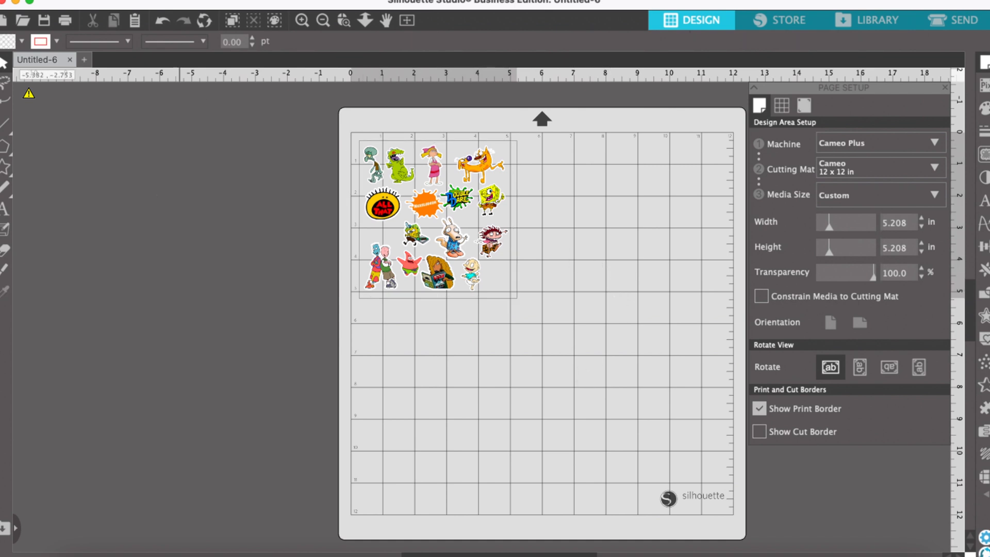
Save the design to the hard drive as a PNG named nick stick with a transparent background.
left_click(137, 2)
mouse_move(156, 119)
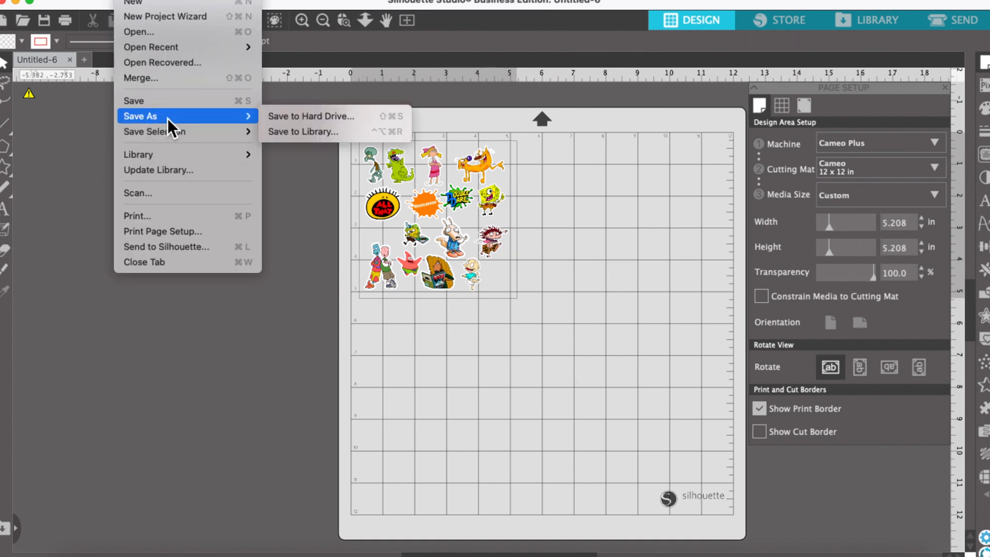
left_click(294, 119)
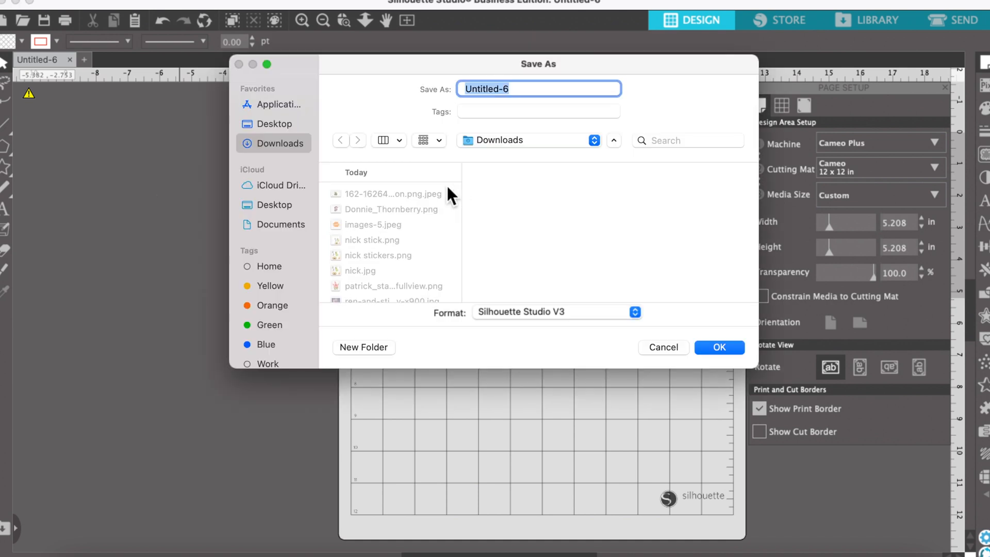
left_click(525, 312)
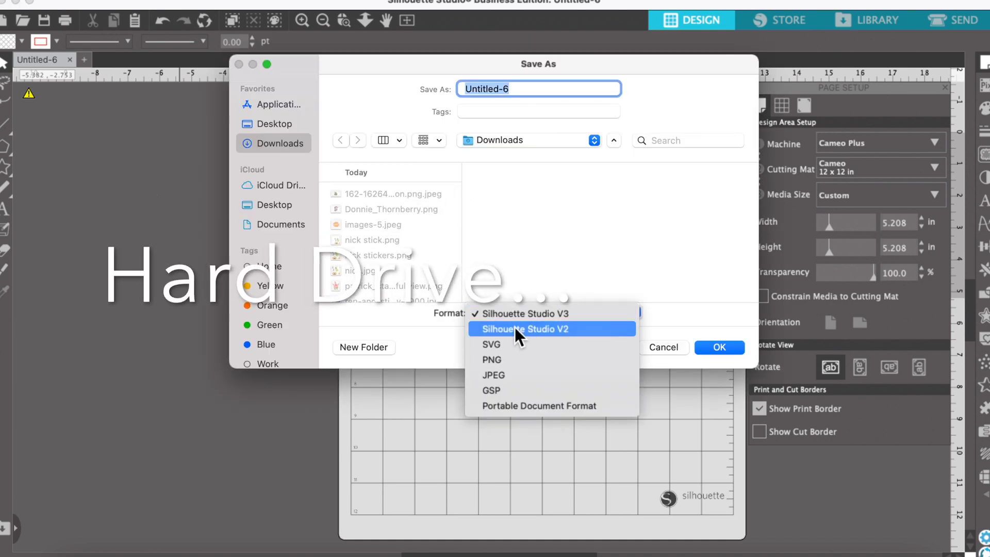
left_click(503, 358)
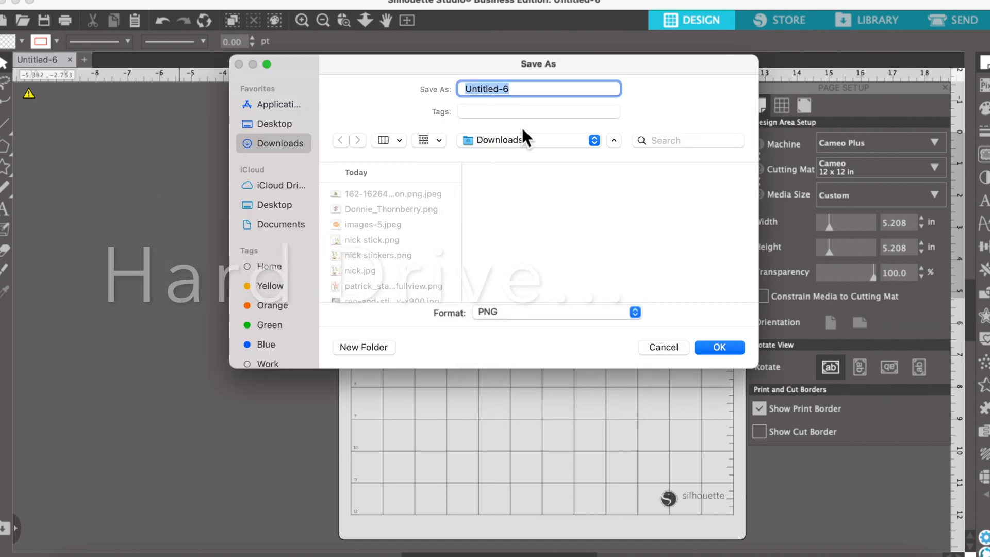
type("nick stick\\")
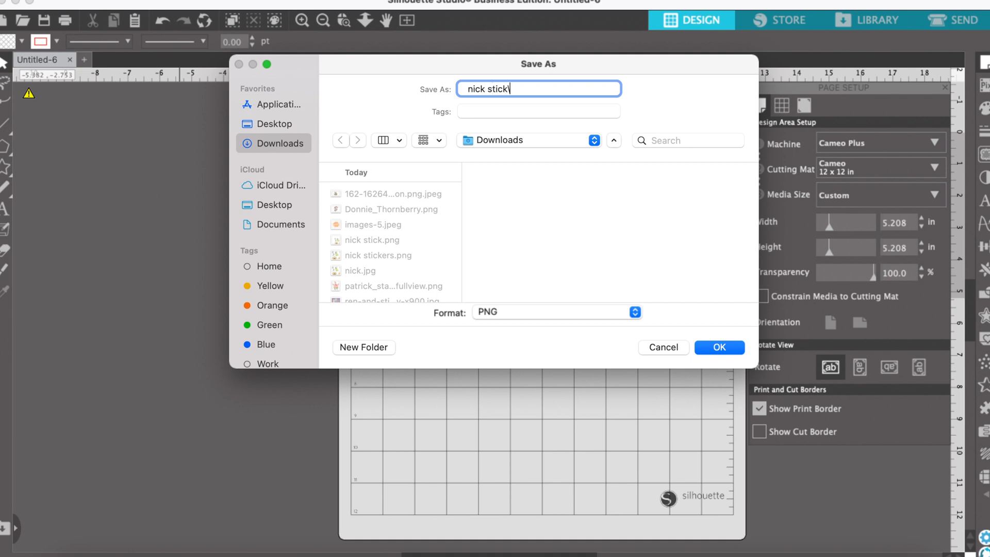
key("Return")
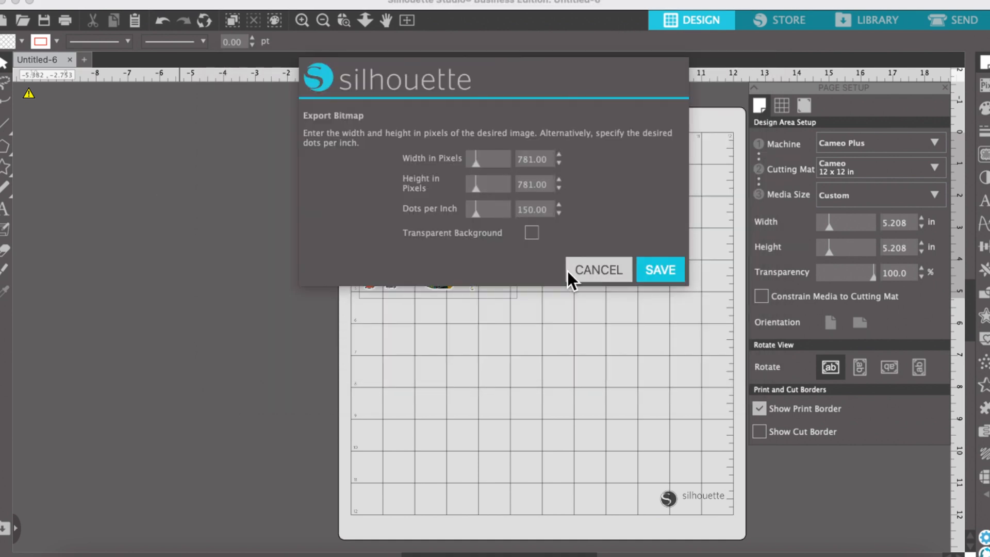
left_click(537, 235)
left_click(652, 277)
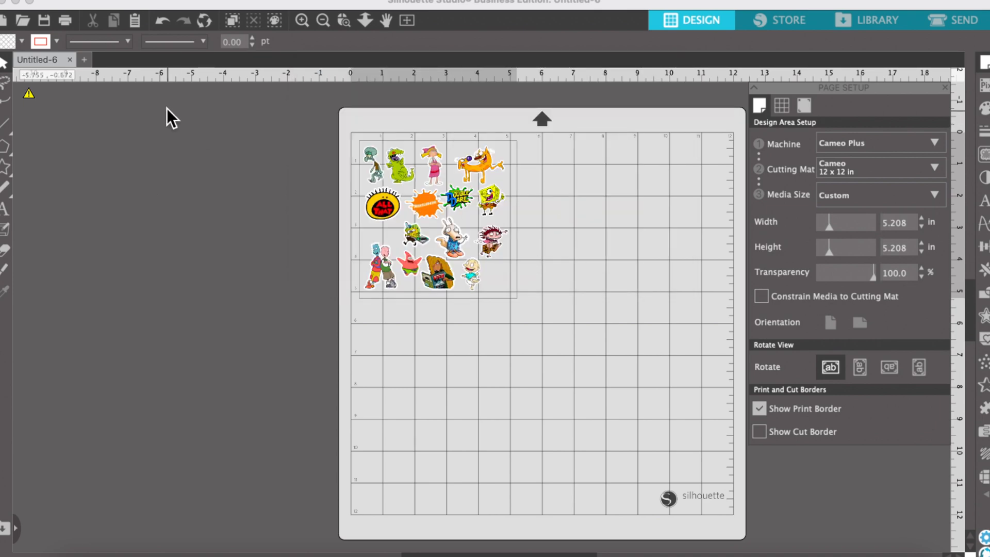
Switch to Cricut Design Space and insert the uploaded sticker sheet image onto the canvas.
left_click(16, 3)
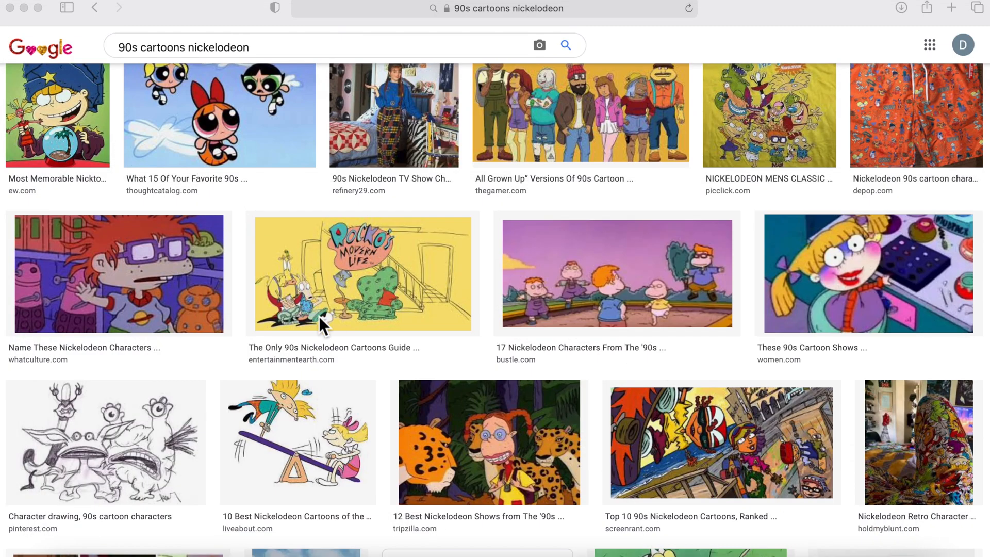
left_click(24, 9)
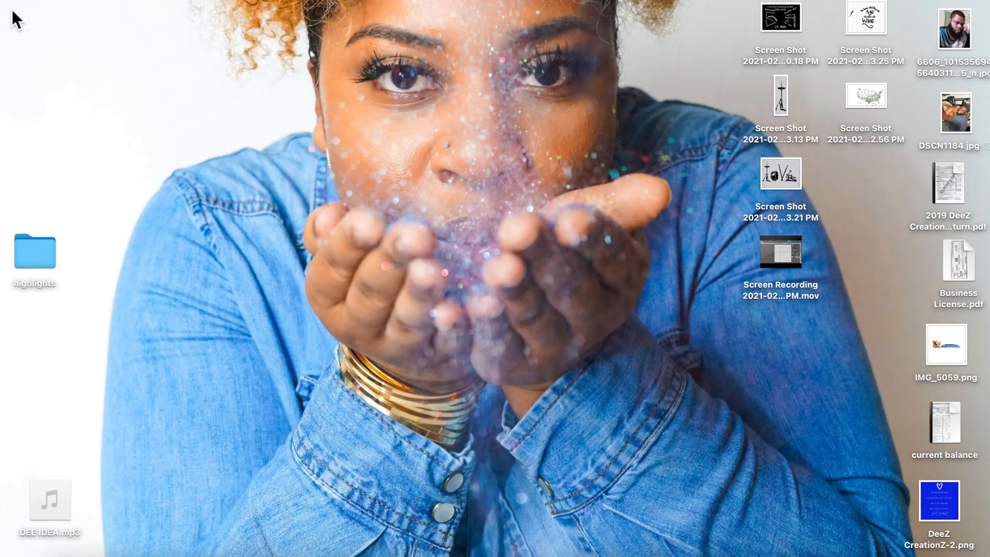
left_click(206, 555)
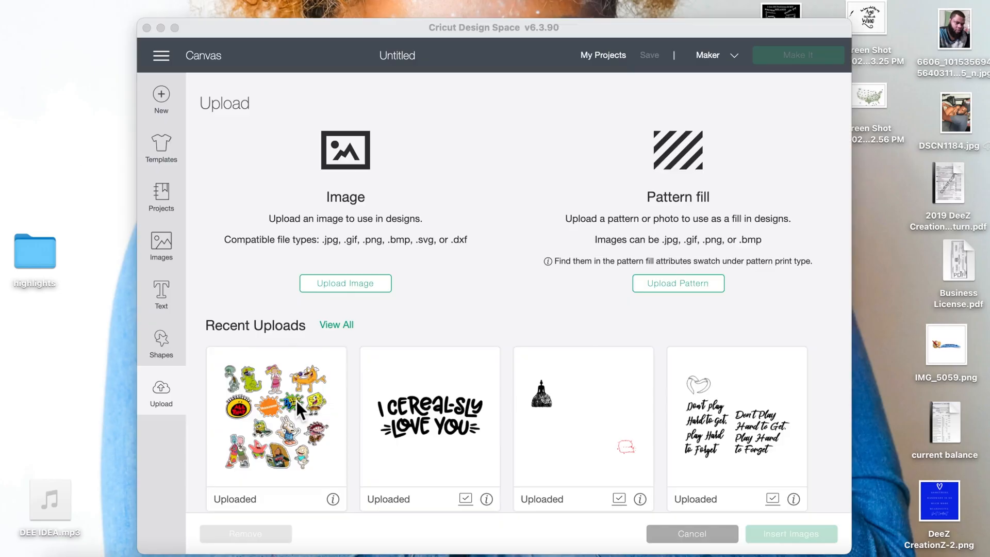
left_click(271, 410)
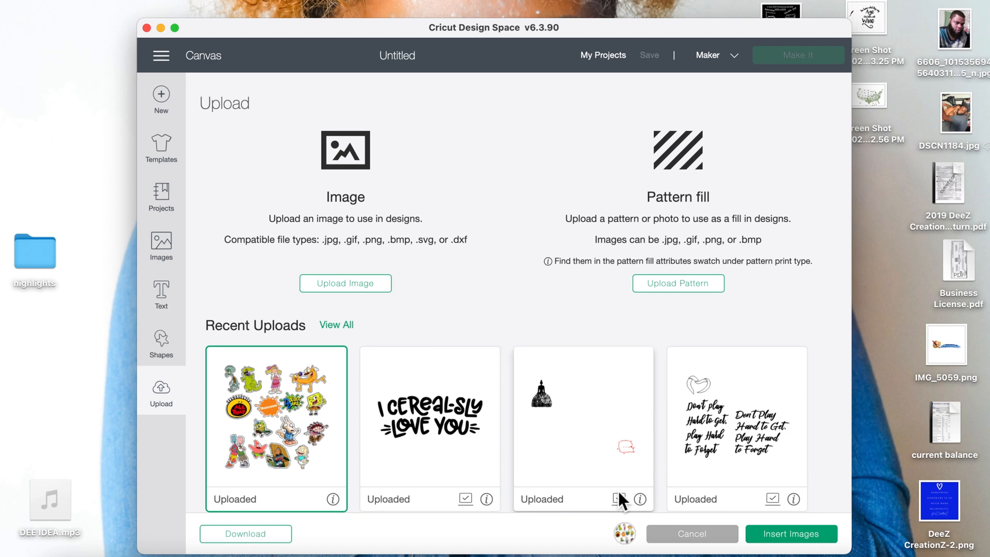
left_click(777, 545)
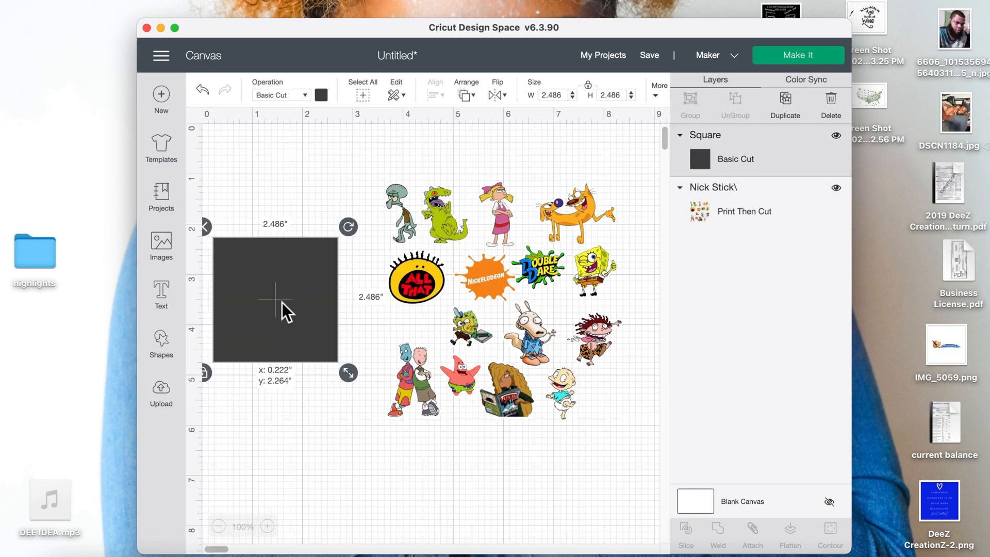
Reposition the sticker sheet image on the canvas.
left_click_drag(345, 370, 319, 340)
left_click_drag(269, 277, 382, 193)
left_click_drag(289, 187, 452, 230)
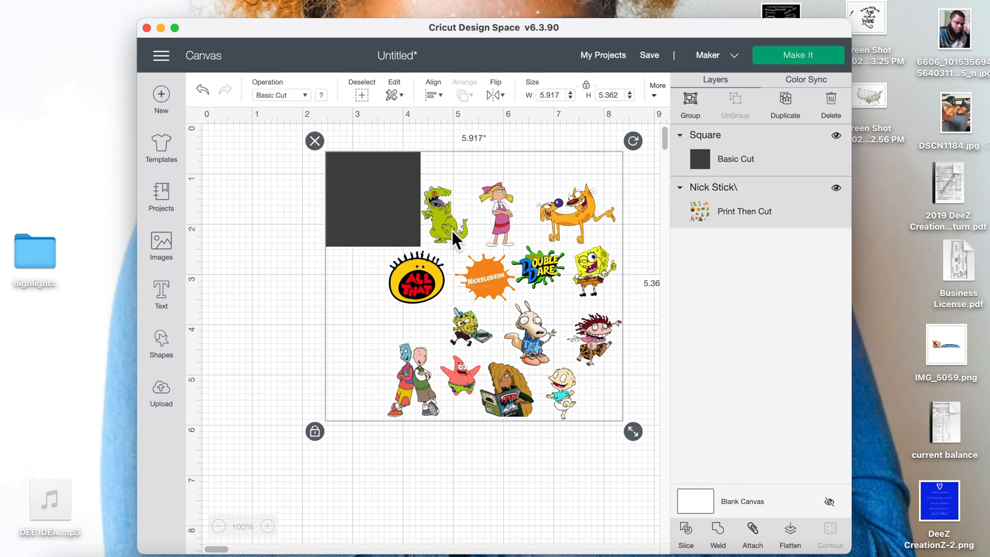
Slice the square with the sticker sheet to cut out the Squidward sticker, move it aside, and remove the leftover pieces.
right_click(419, 223)
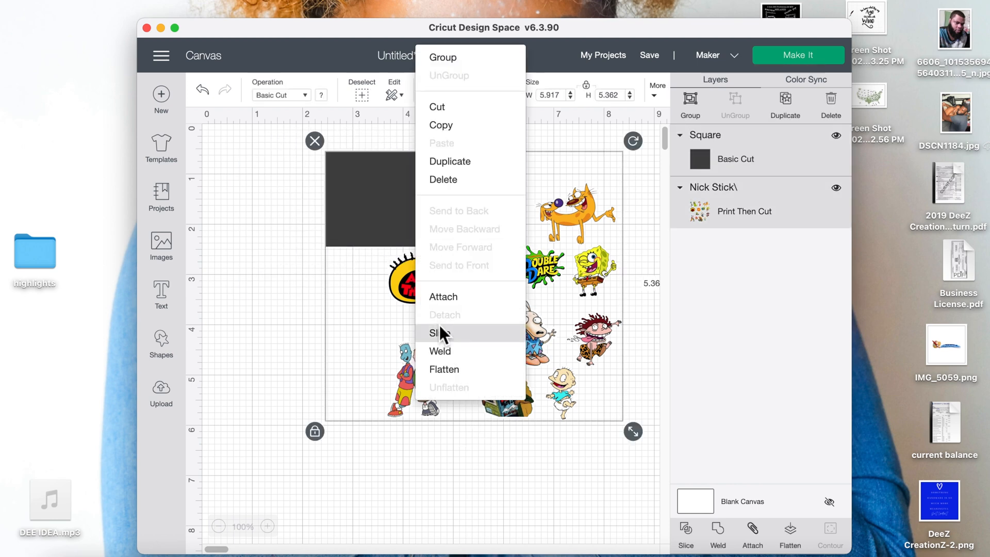
left_click(396, 243)
right_click(360, 216)
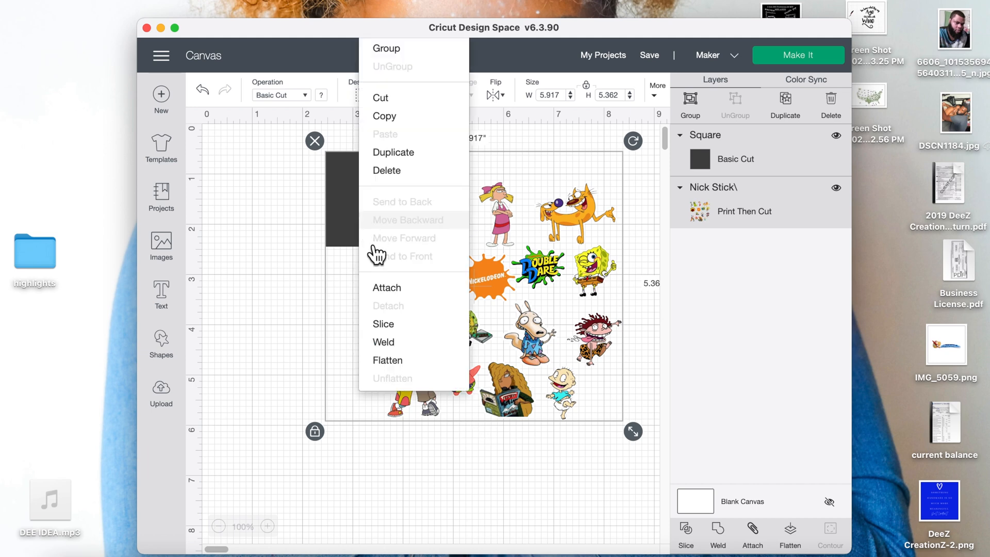
left_click(385, 324)
left_click_drag(379, 198, 283, 274)
left_click(240, 229)
left_click_drag(338, 185, 261, 209)
left_click(322, 230)
left_click_drag(397, 211, 358, 195)
left_click(271, 219)
left_click(248, 178)
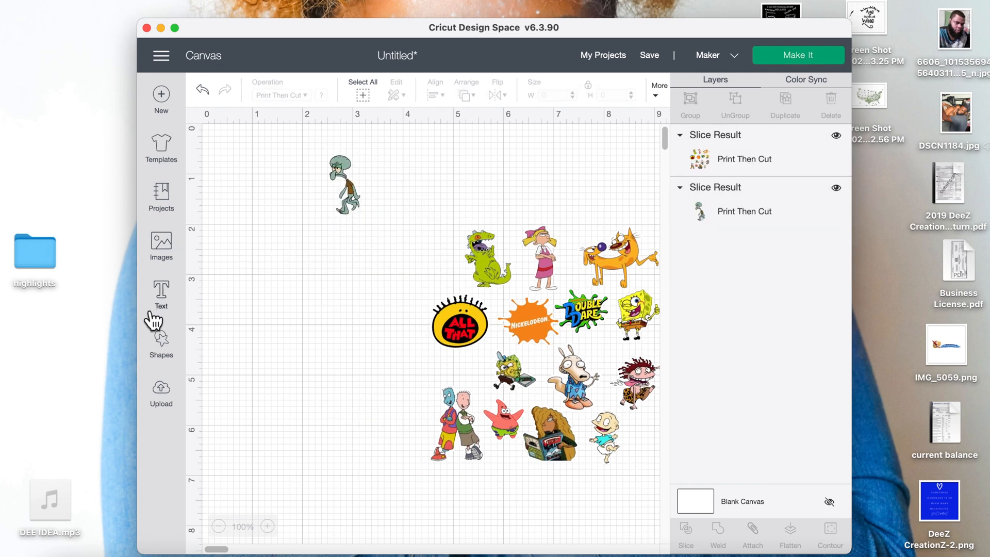
Add a square, position and enlarge it over the Reptar sticker, and slice it from the sheet.
left_click(161, 341)
left_click(217, 246)
left_click_drag(379, 252, 466, 187)
left_click(334, 336)
left_click_drag(414, 361, 551, 262)
right_click(496, 255)
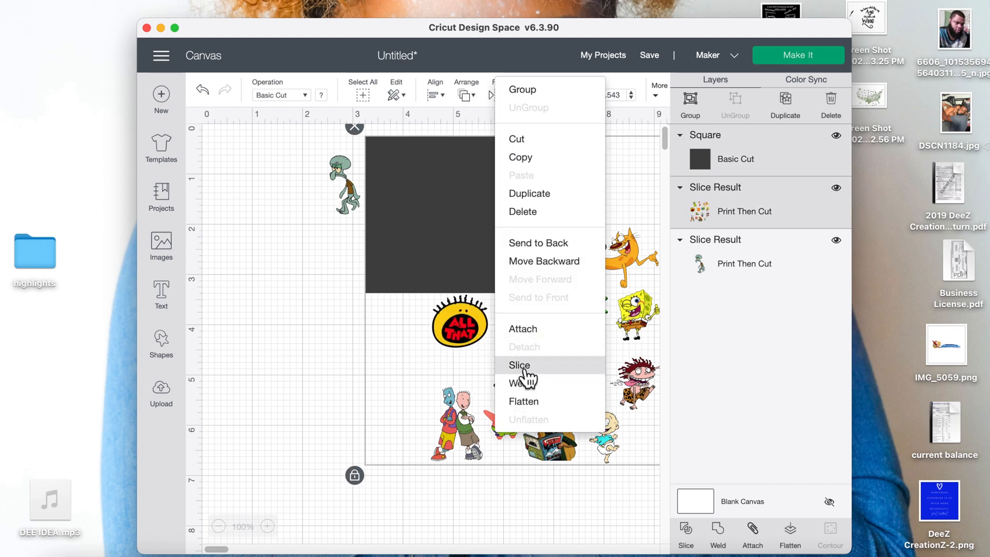
left_click(521, 368)
Delete the leftover square pieces and move Reptar up beside Squidward, shifting the sheet away.
left_click(422, 262)
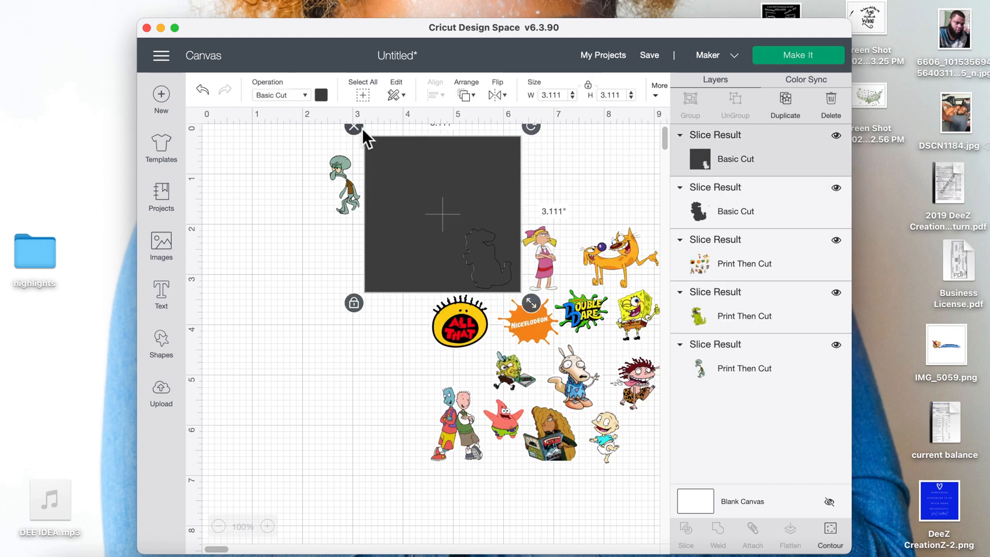
left_click(358, 128)
left_click_drag(481, 257, 370, 275)
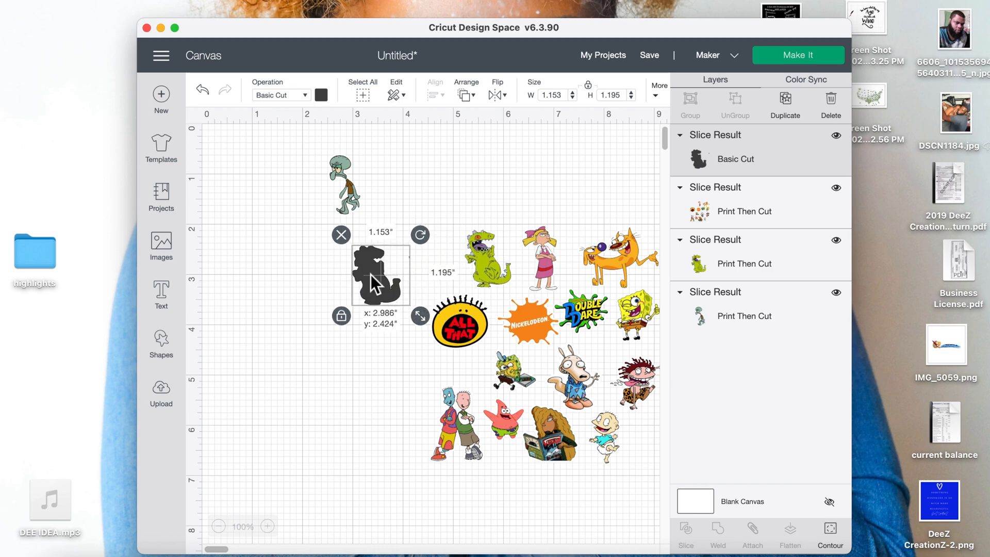
left_click(341, 233)
left_click(472, 246)
left_click_drag(471, 246, 390, 171)
left_click_drag(515, 330, 368, 330)
Add another square sized over the upper stickers and slice them out, spreading them across the canvas.
left_click(164, 363)
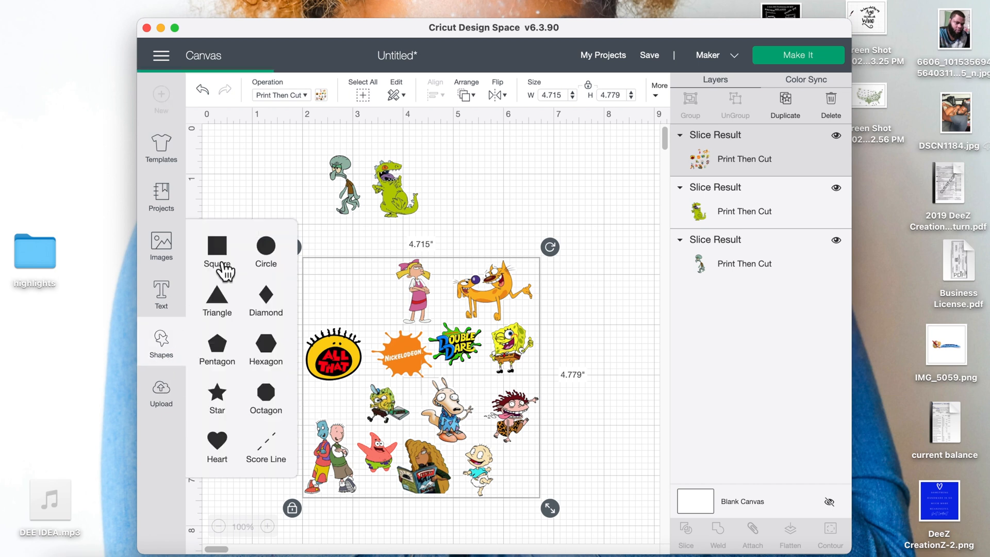
left_click(219, 264)
left_click_drag(345, 265, 326, 229)
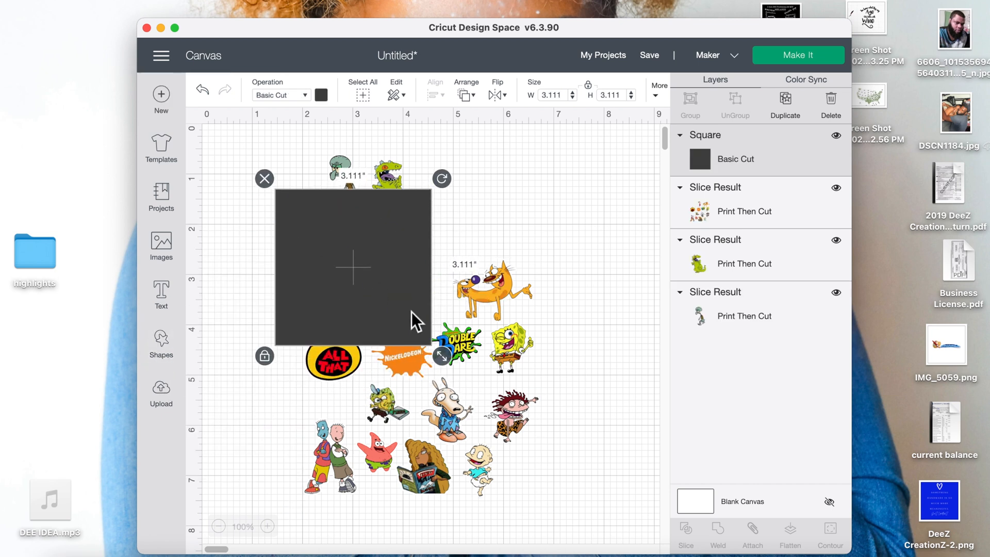
left_click_drag(432, 344, 394, 289)
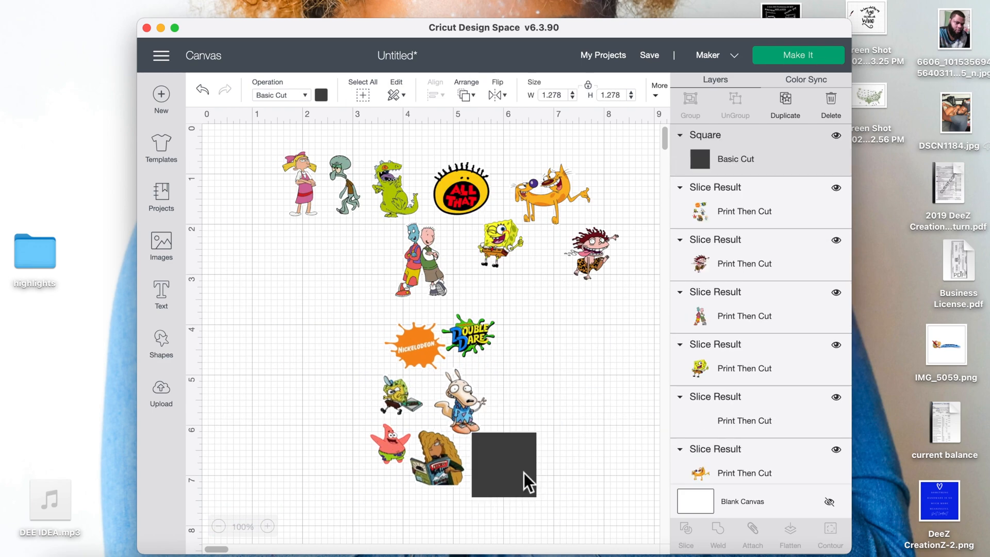
left_click(526, 479)
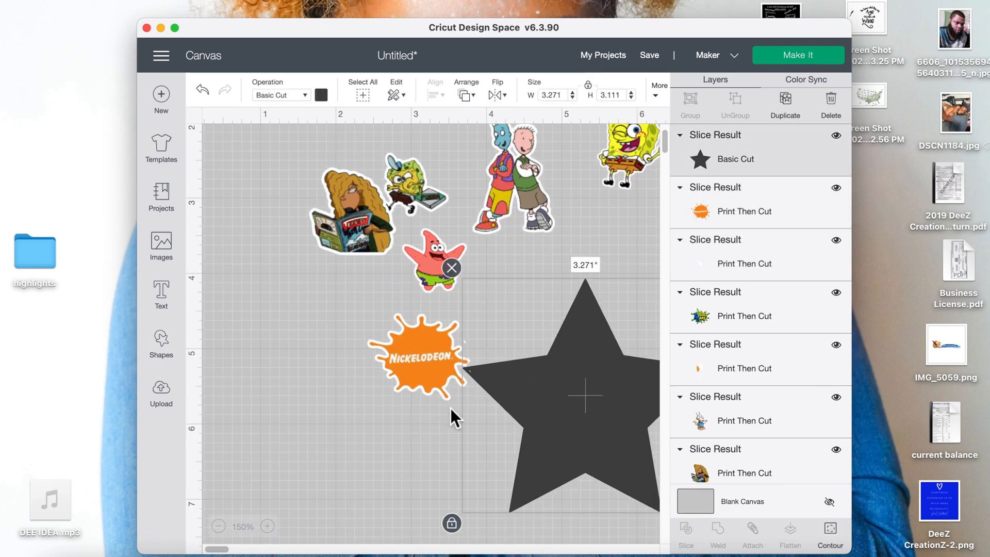
Rearrange the separated stickers into a tighter cluster and enlarge the SpongeBob sticker slightly.
right_click(450, 407)
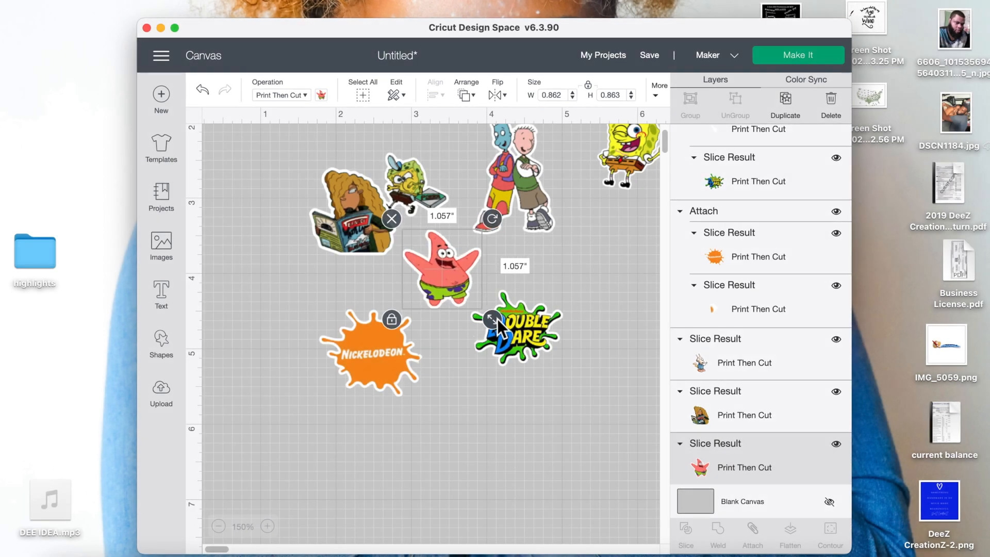
left_click(497, 319)
left_click_drag(570, 371, 583, 389)
left_click_drag(356, 212, 320, 212)
left_click_drag(374, 266, 383, 275)
left_click(419, 169)
left_click_drag(461, 226, 481, 244)
left_click_drag(516, 168, 532, 197)
left_click_drag(584, 273, 576, 255)
left_click_drag(525, 198, 511, 198)
left_click_drag(631, 167, 589, 261)
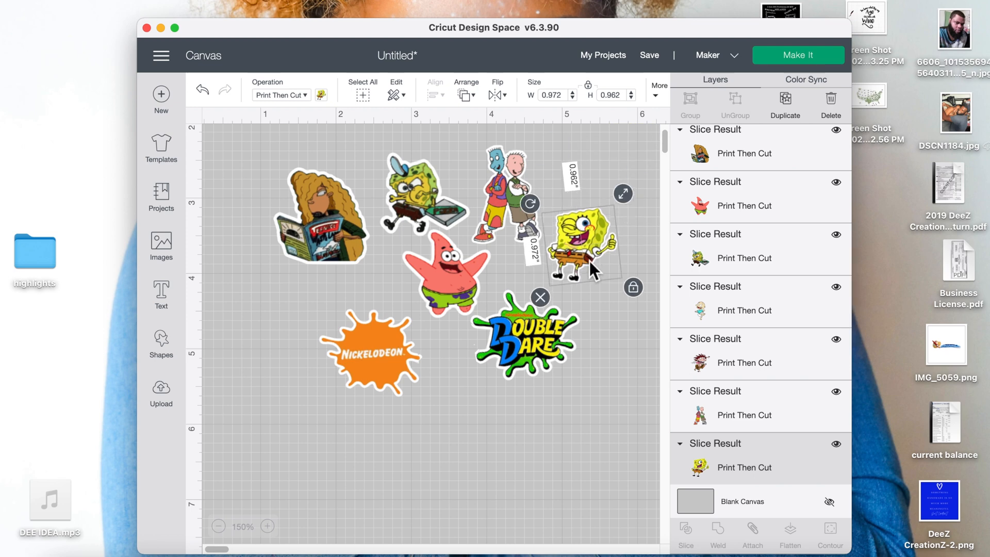
left_click_drag(625, 189, 633, 172)
Reposition and slightly resize Eliza, Tommy, Rocko and the neighbouring stickers within the cluster.
scroll(633, 173, "right", 4)
scroll(633, 172, "up", 3)
left_click(506, 378)
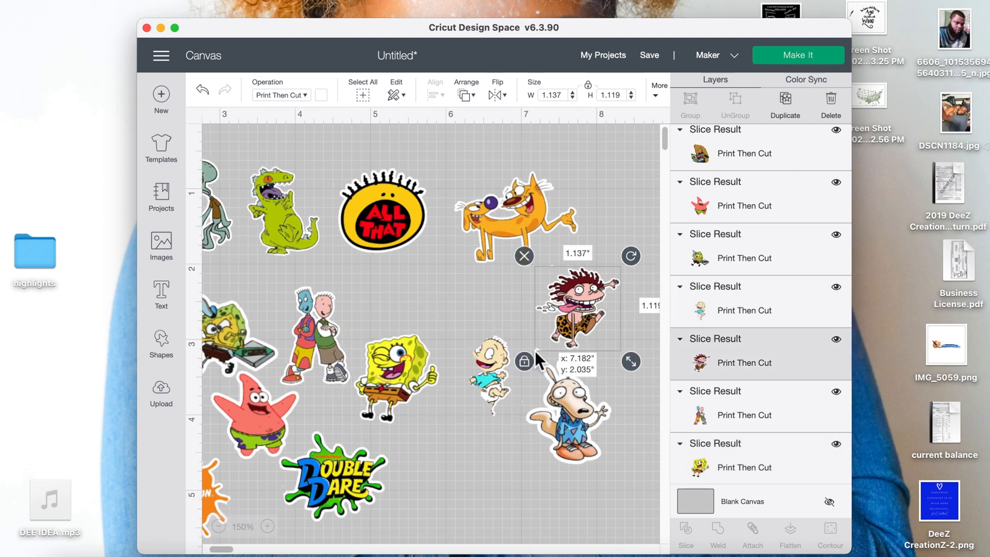
left_click_drag(534, 350, 561, 347)
left_click(509, 370)
mouse_move(523, 406)
left_mouse_down()
mouse_move(537, 430)
mouse_move(532, 420)
left_mouse_up()
left_click_drag(498, 362, 465, 363)
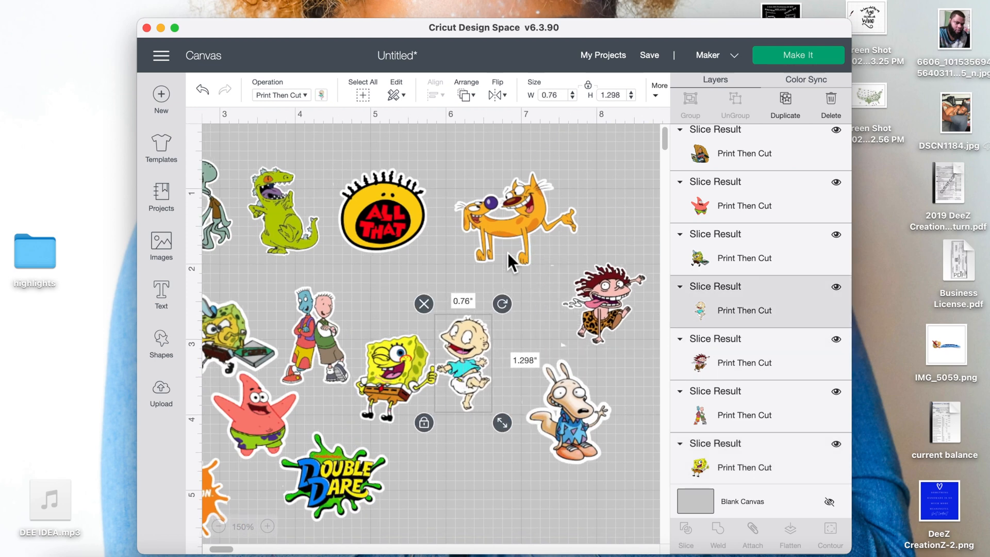
left_click(518, 247)
left_click_drag(589, 277, 585, 274)
left_click(388, 243)
left_click_drag(438, 264, 443, 269)
left_click(284, 223)
left_click_drag(342, 265, 348, 269)
left_click(572, 418)
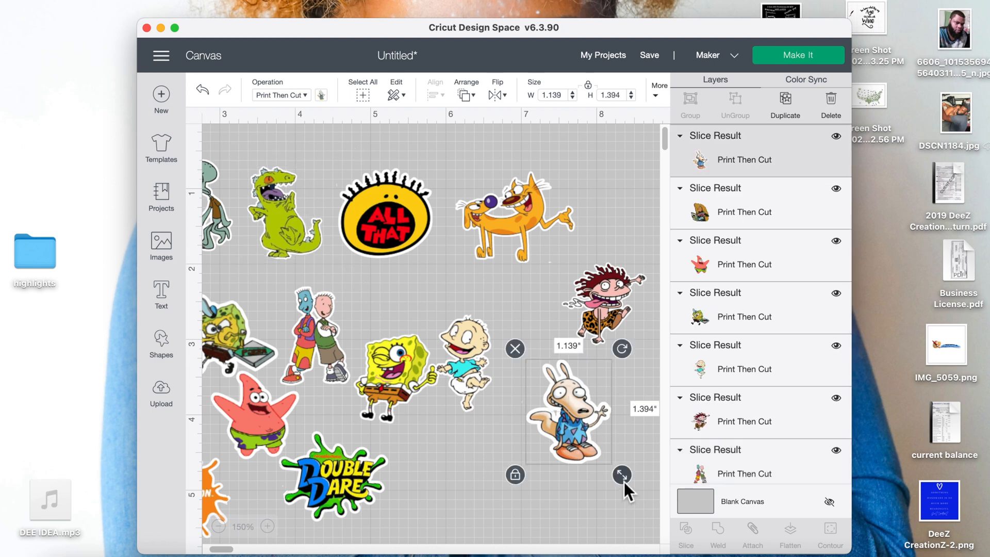
left_click_drag(622, 474, 623, 477)
left_click_drag(572, 420, 505, 459)
Add a square, size it over the remaining sheet stickers, slice them free and delete the leftover piece.
left_click(161, 344)
left_click(217, 251)
left_click_drag(446, 286, 595, 374)
left_click_drag(633, 492, 501, 359)
left_click_drag(457, 296, 540, 371)
left_click(541, 232)
left_click_drag(611, 297, 611, 357)
left_click_drag(535, 305, 619, 407)
left_click(603, 299)
left_click_drag(586, 365, 574, 394)
left_click(521, 448)
left_click_drag(565, 314, 616, 384)
left_click(692, 534)
left_click_drag(582, 421, 510, 409)
left_click(587, 390)
key("Delete")
left_click_drag(587, 391, 476, 320)
left_click(267, 526)
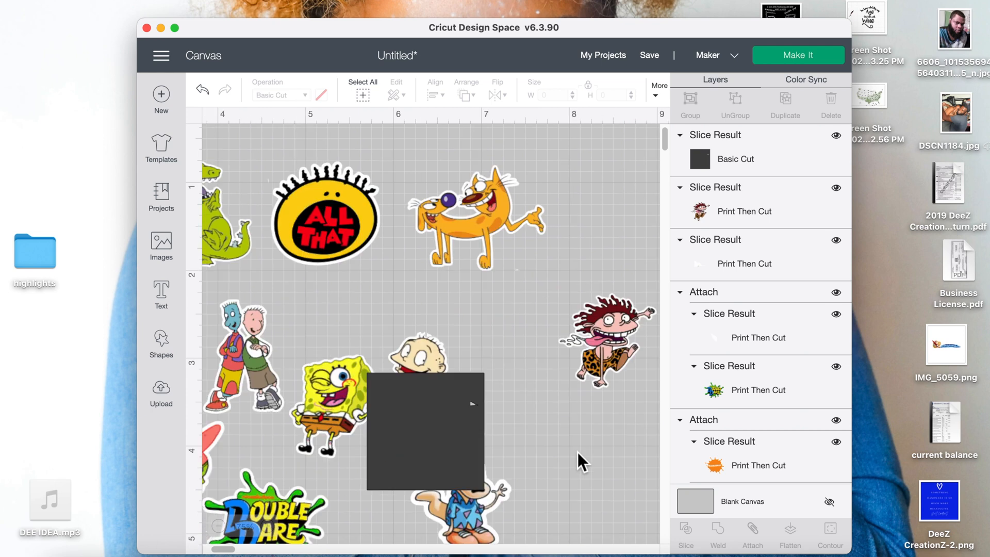
Attach overlapping sticker pieces together and move a square onto the next sticker to slice it.
left_click(495, 379)
left_click_drag(496, 379, 494, 378)
left_click_drag(444, 335, 399, 372)
left_click(753, 534)
left_click_drag(523, 461, 660, 354)
left_click_drag(531, 339, 585, 285)
left_click_drag(596, 300, 593, 297)
right_click(514, 268)
left_click(540, 396)
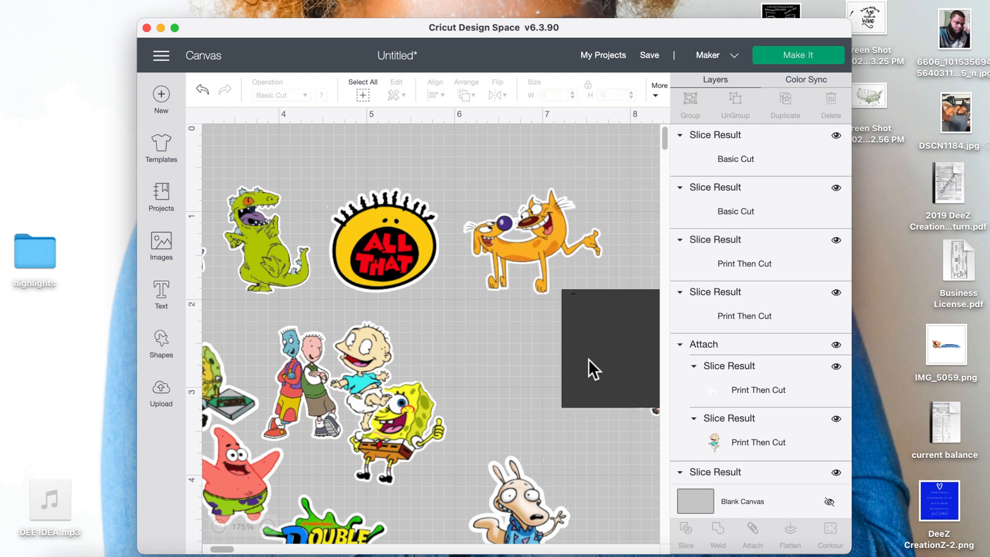
Drag the remaining square and stickers into a compact arrangement with small gaps between them.
left_click_drag(579, 357, 587, 367)
left_click(566, 289)
left_click(574, 294)
left_click(561, 287)
left_click_drag(537, 265, 535, 246)
left_click(573, 294)
left_click(561, 285)
left_click_drag(647, 373, 502, 351)
left_click_drag(581, 404, 597, 418)
left_click_drag(363, 357, 389, 353)
left_click_drag(296, 371, 307, 368)
left_click_drag(248, 251, 298, 250)
left_click_drag(379, 245, 408, 242)
Preview the project in Make It and return to the canvas.
scroll(269, 345, "left", 5)
scroll(269, 355, "right", 5)
scroll(269, 355, "down", 3)
left_click(800, 55)
left_click(687, 538)
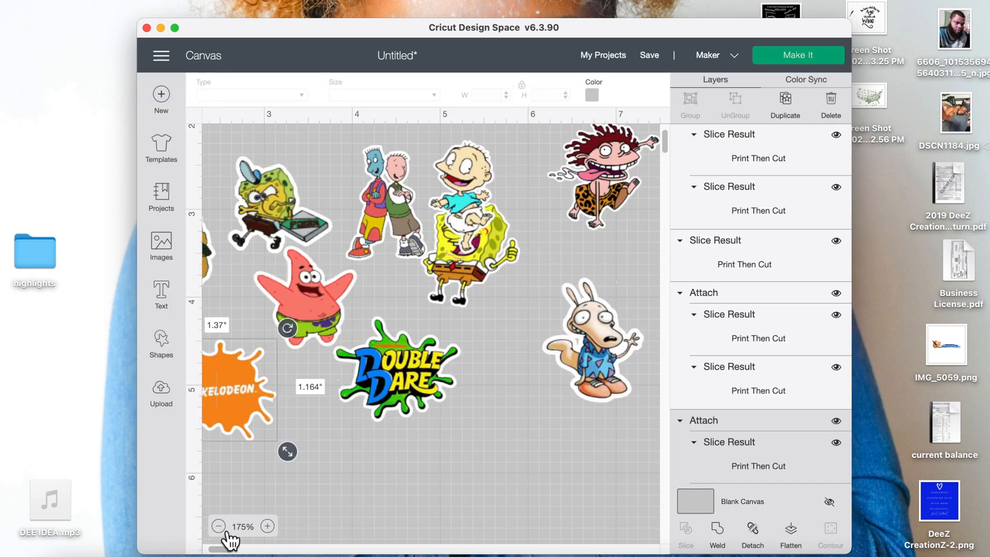
Select all the stickers, duplicate them, and preview the mats in Make It before cancelling.
left_click(222, 528)
left_click(222, 528)
left_click(221, 529)
left_click_drag(567, 464, 241, 138)
left_click(794, 109)
left_click(786, 55)
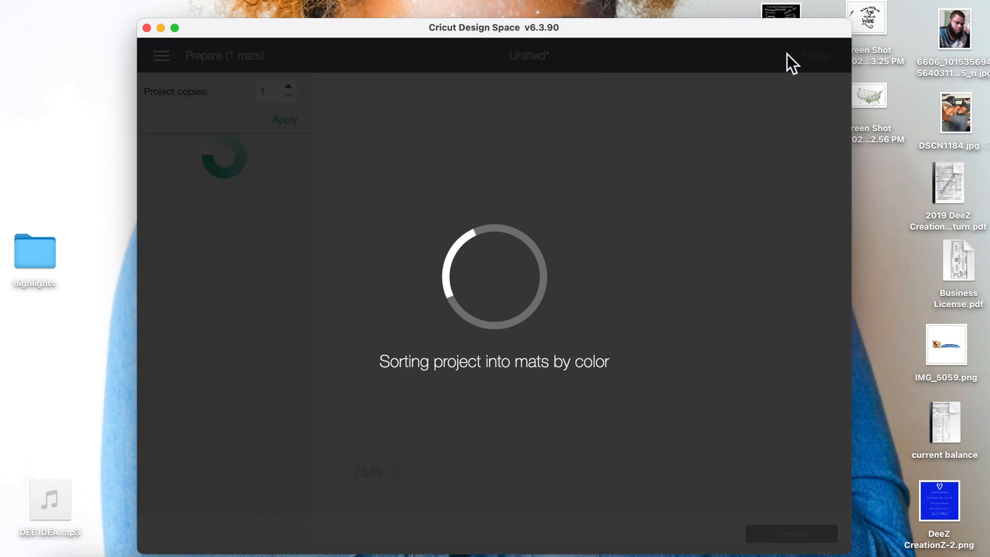
left_click(695, 533)
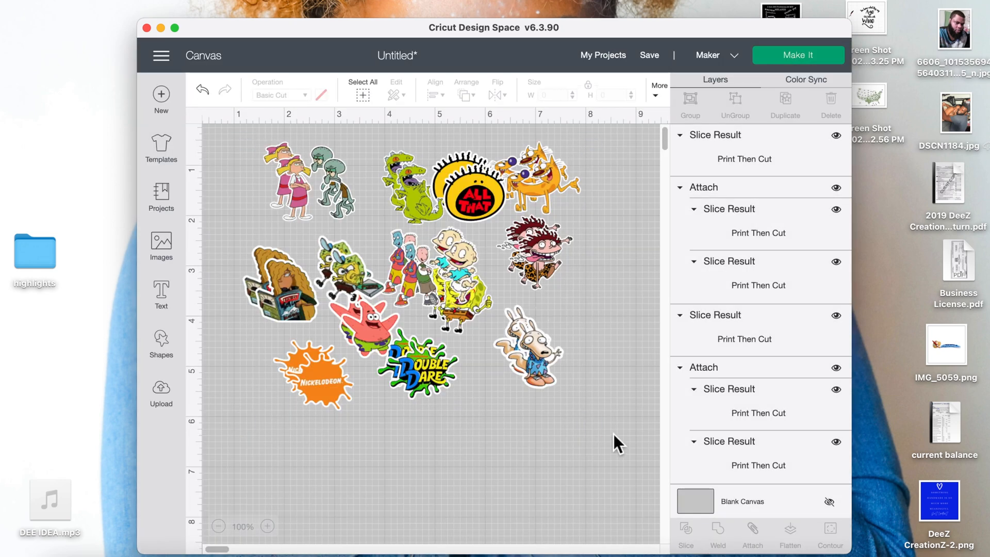
Arrange the duplicated stickers into one combined layout, select everything and preview the mats again.
left_click_drag(235, 151, 551, 352)
left_click_drag(291, 296, 403, 449)
left_click_drag(325, 384, 353, 475)
left_click_drag(424, 369, 460, 459)
left_click_drag(370, 330, 536, 474)
left_click_drag(351, 270, 595, 469)
left_click_drag(547, 364, 640, 398)
left_click_drag(542, 254, 484, 412)
left_click_drag(476, 199, 272, 462)
left_click_drag(537, 190, 611, 325)
scroll(611, 325, "down", 3)
scroll(612, 325, "right", 1)
left_click_drag(648, 395, 395, 185)
left_click(789, 57)
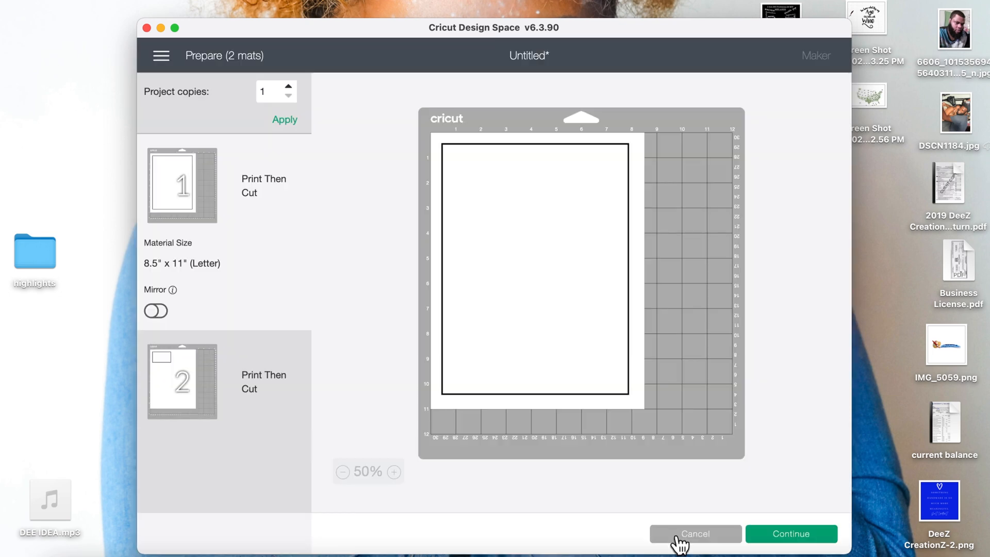
left_click(681, 536)
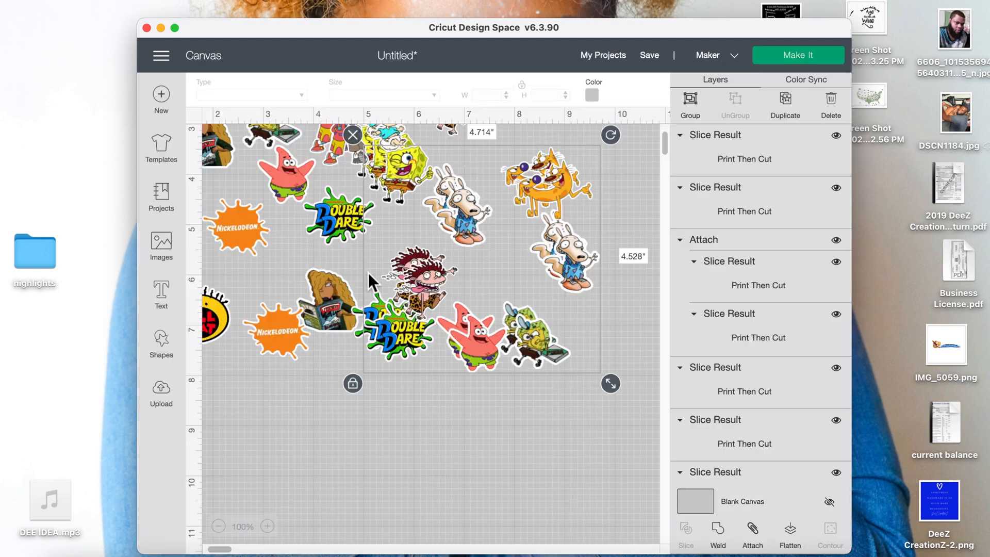
Delete two extra duplicate stickers and open Make It so everything fits on a single Letter mat.
left_click(525, 274)
key("Delete")
left_click(491, 272)
left_click_drag(491, 272, 481, 292)
key("Delete")
left_click(419, 305)
left_click(771, 58)
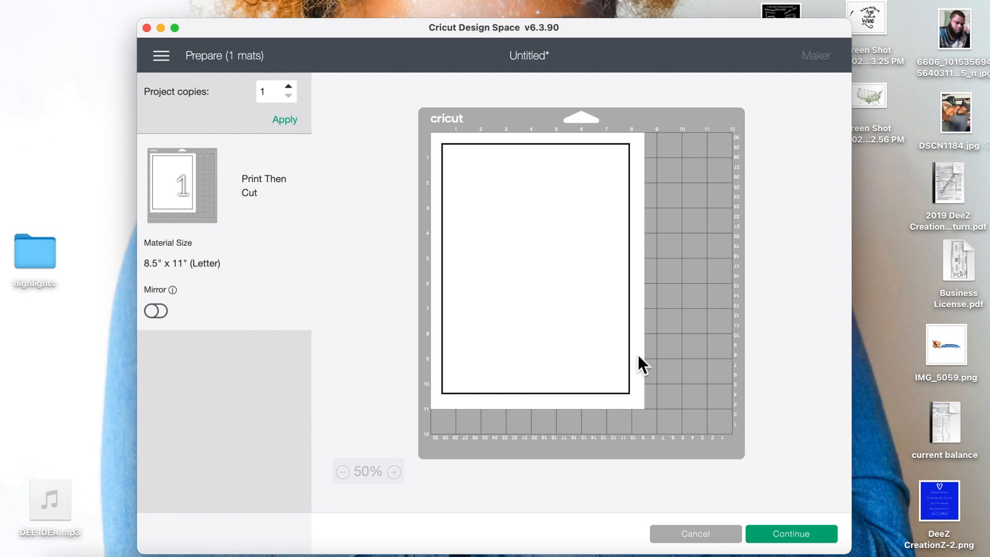